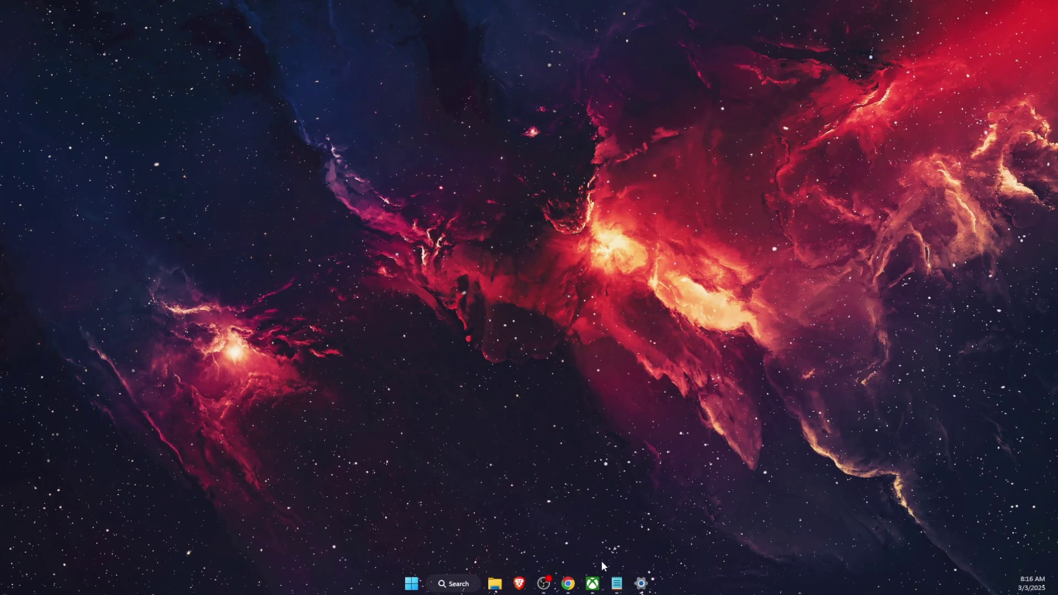
# Step: Bring up the Xbox app's Avowed page, then minimize it to reveal the desktop
pyautogui.click(594, 586)
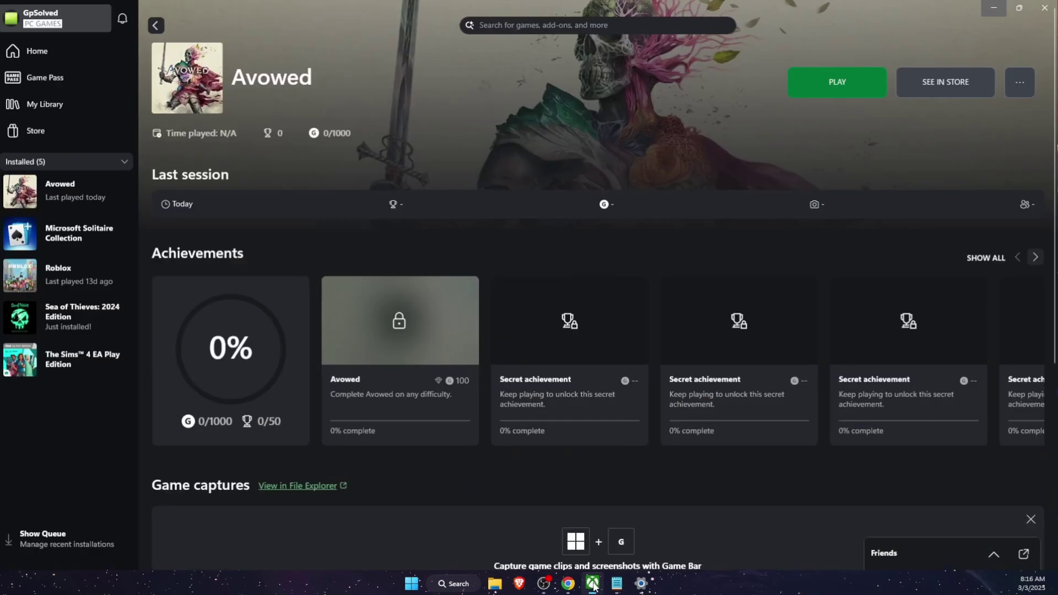
pyautogui.click(994, 7)
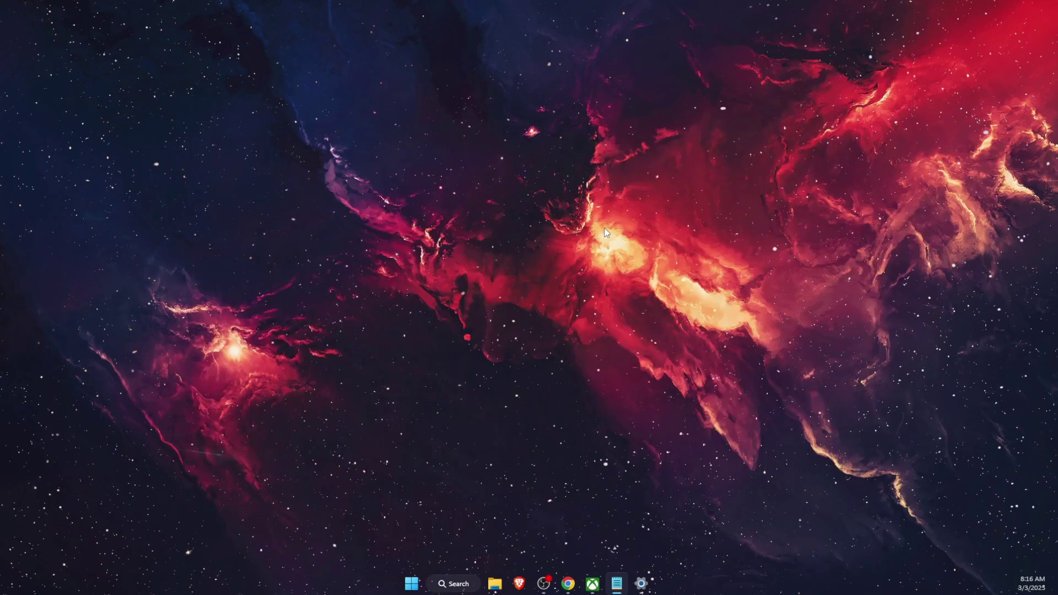
pyautogui.rightClick(591, 584)
pyautogui.click(438, 524)
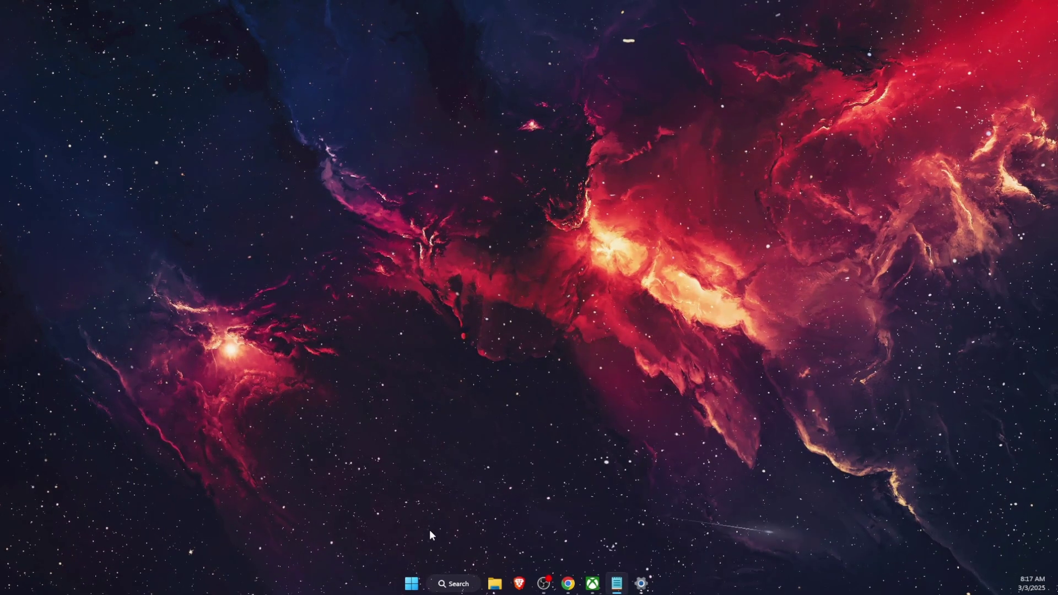
# Step: Look at the Start menu power options, then open Windows Settings on Windows Update
pyautogui.click(412, 583)
pyautogui.click(663, 545)
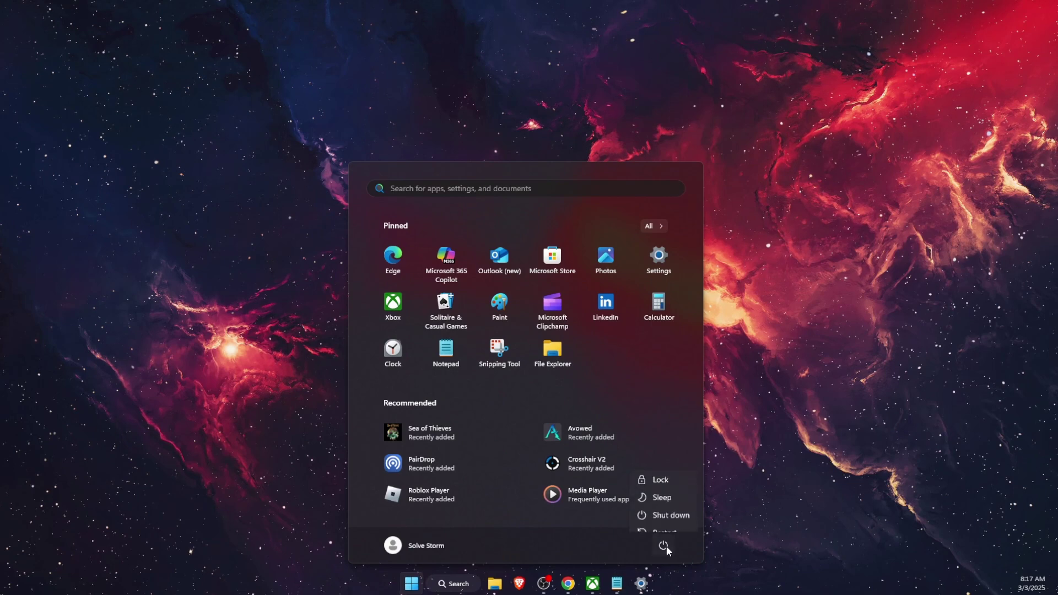
pyautogui.click(762, 484)
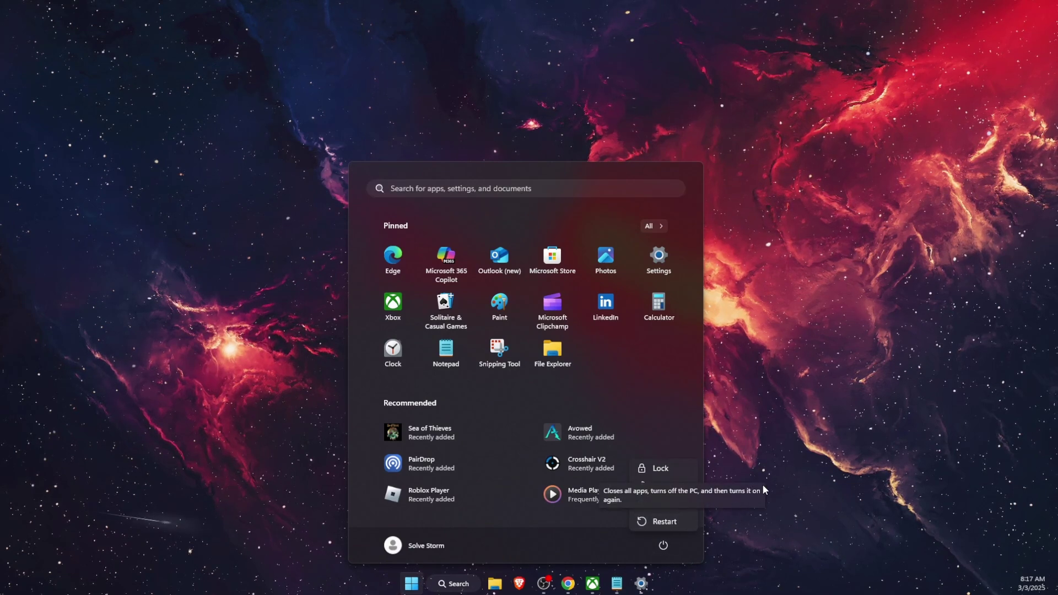
pyautogui.click(763, 482)
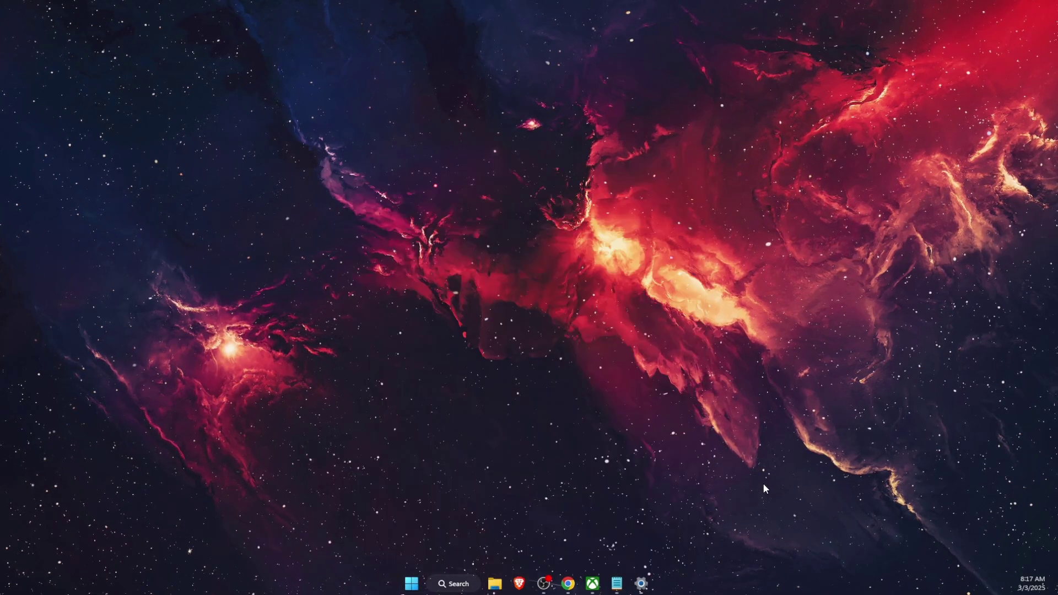
pyautogui.click(642, 583)
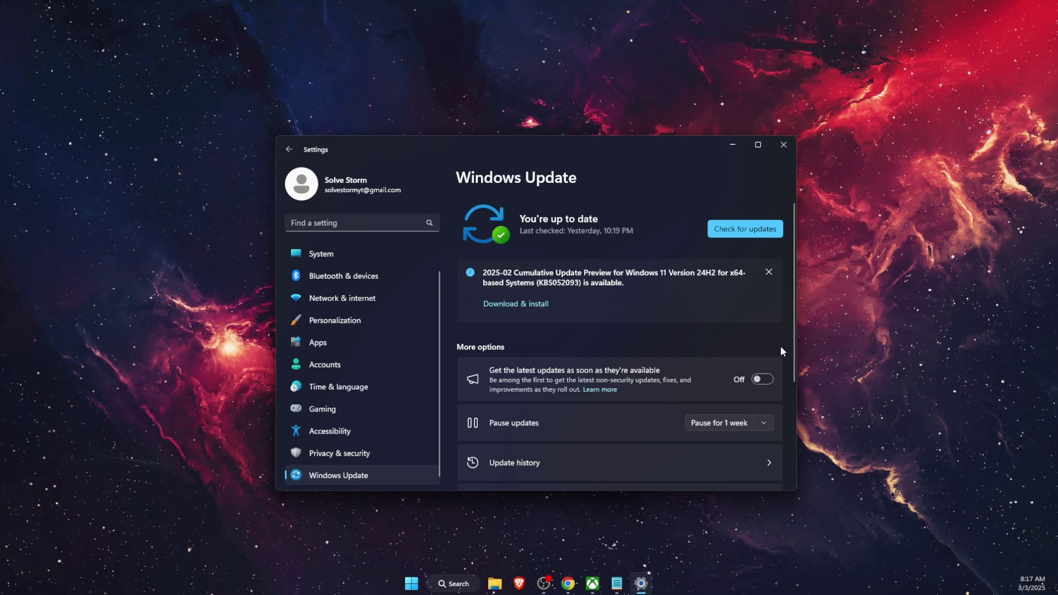
# Step: Close Settings and run gpedit.msc from the Run dialog, replacing the old tpm.msc entry
pyautogui.click(791, 149)
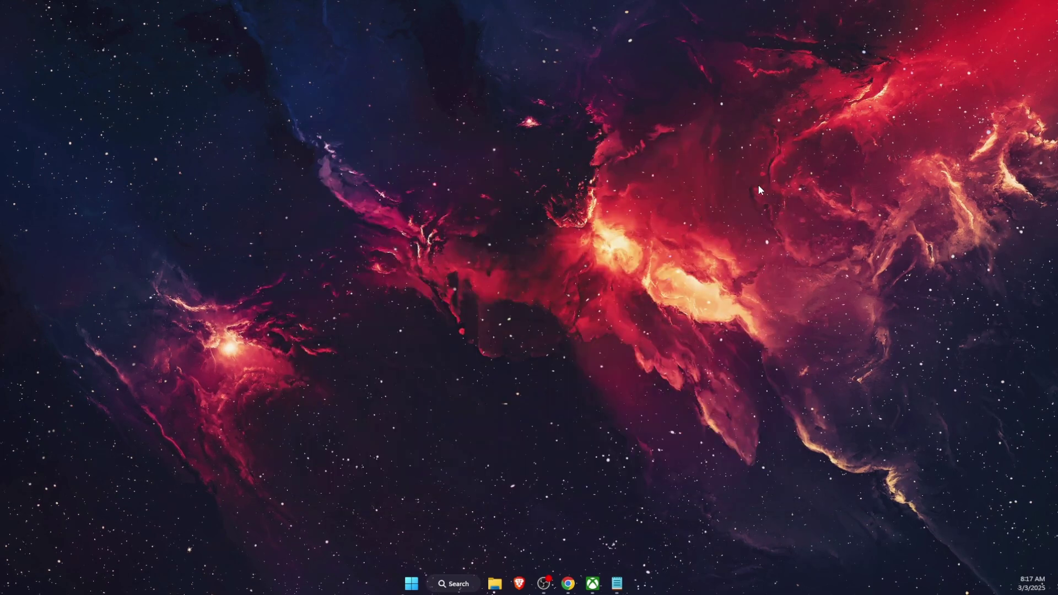
pyautogui.click(483, 579)
pyautogui.write('run')
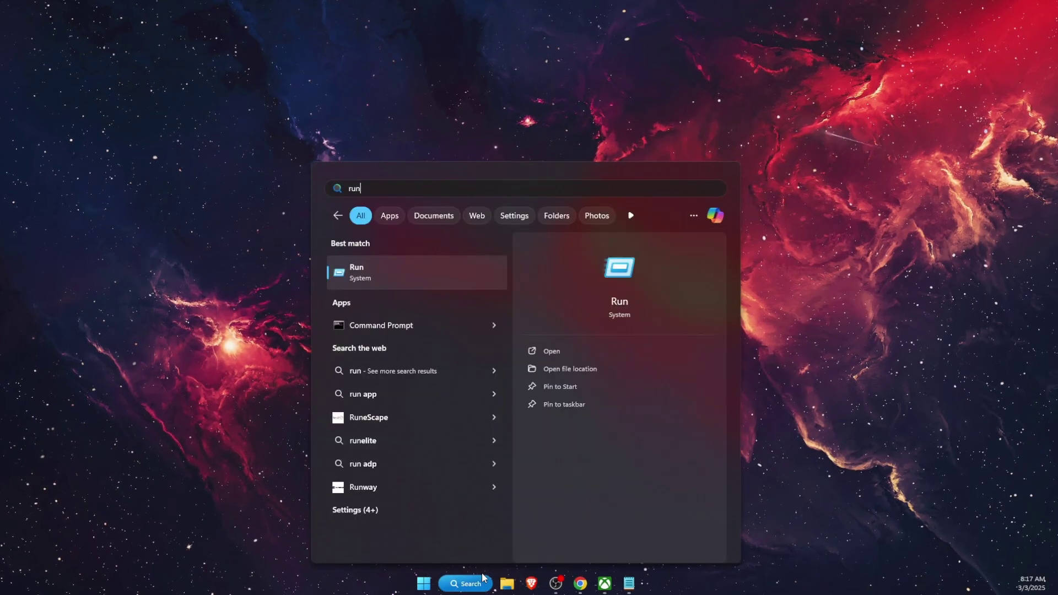
pyautogui.press('Return')
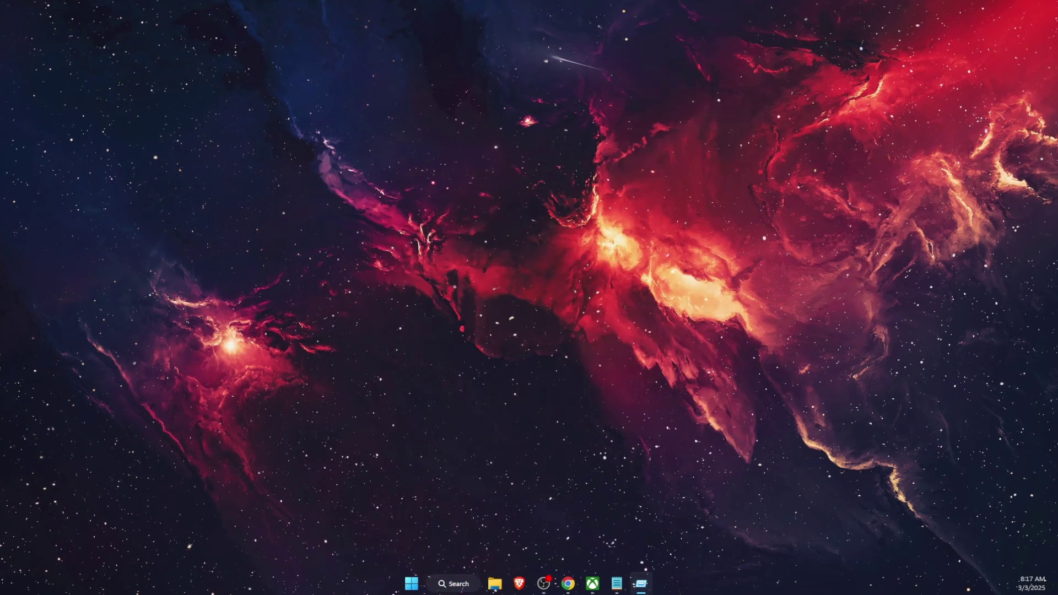
pyautogui.click(414, 314)
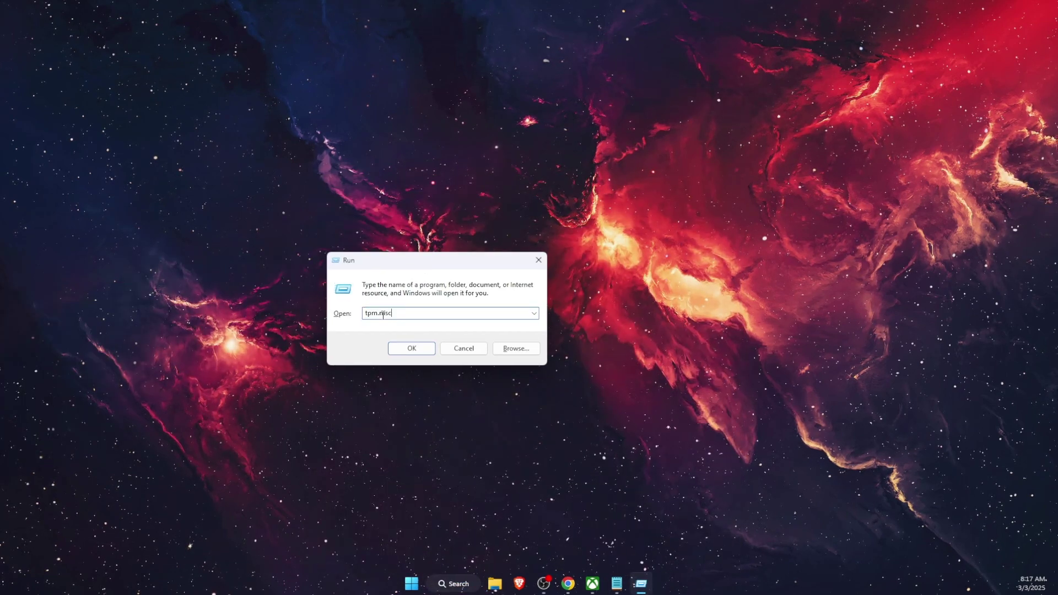
pyautogui.write('gpedit')
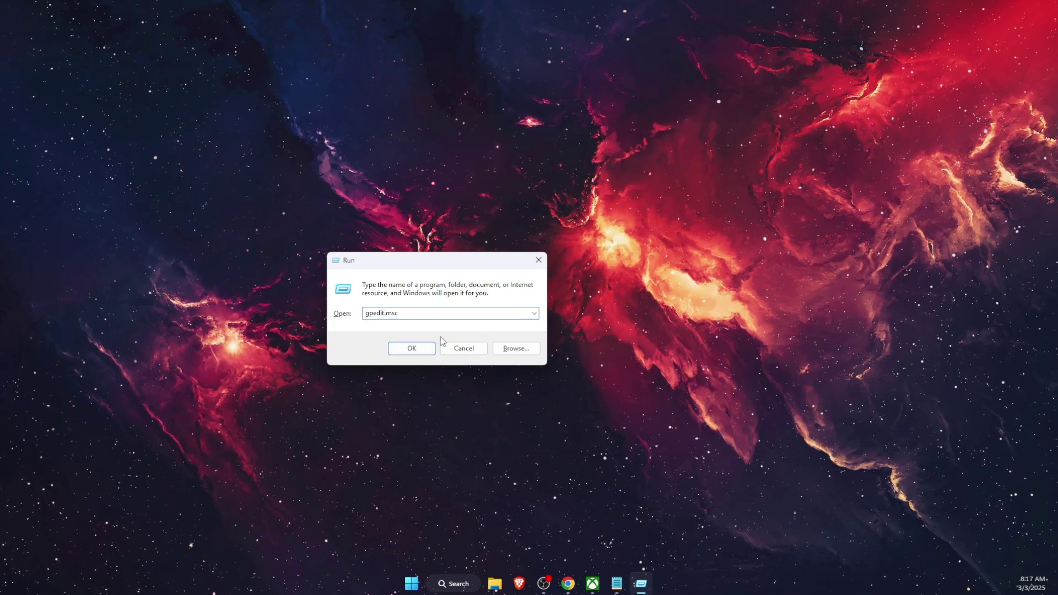
pyautogui.click(412, 347)
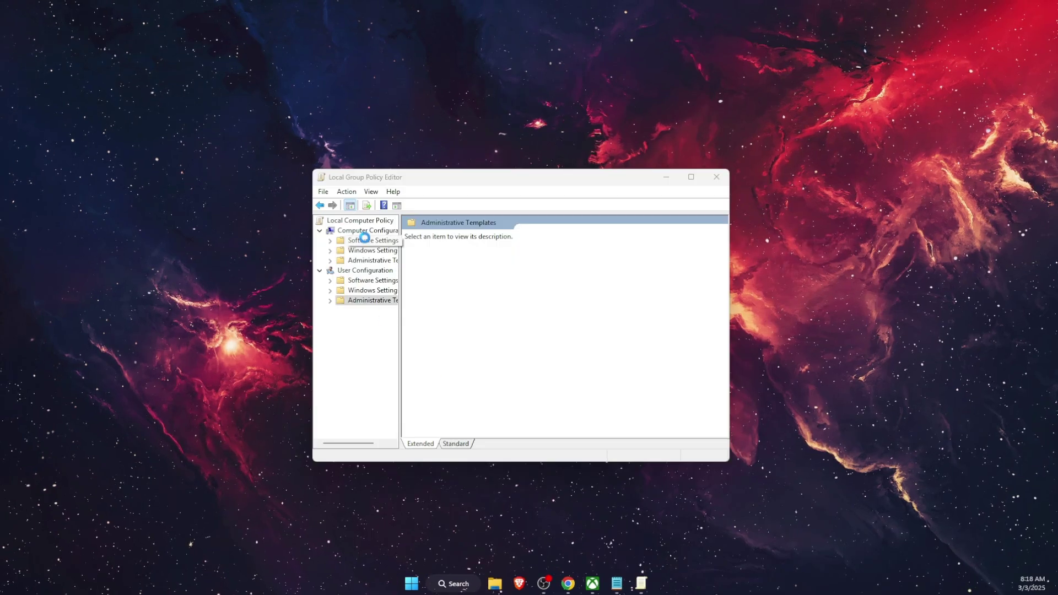
# Step: Navigate Administrative Templates to App Privacy and select 'Let Windows apps run in the background'
pyautogui.click(367, 230)
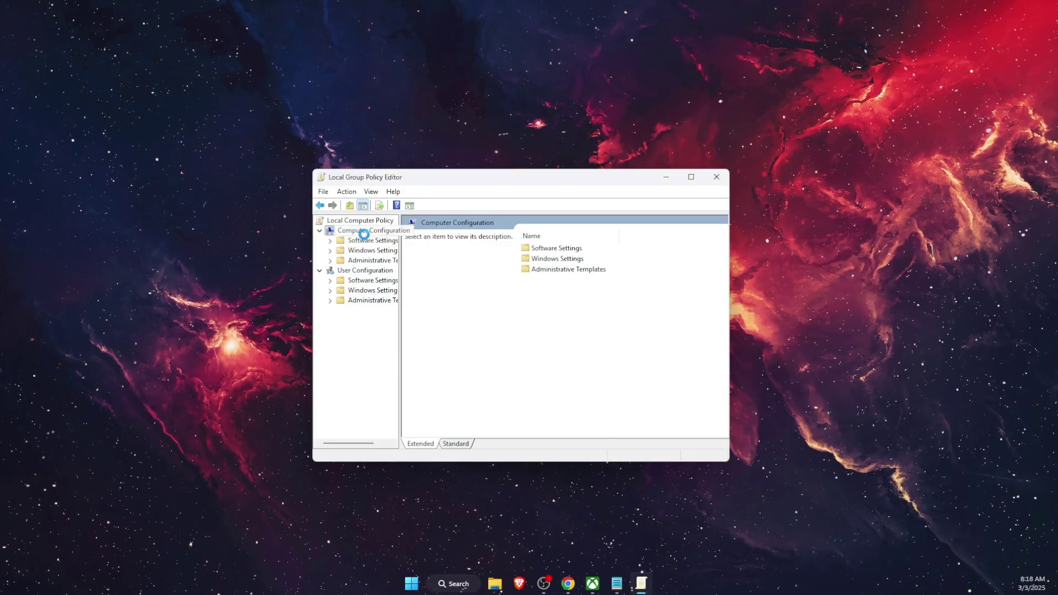
pyautogui.doubleClick(586, 269)
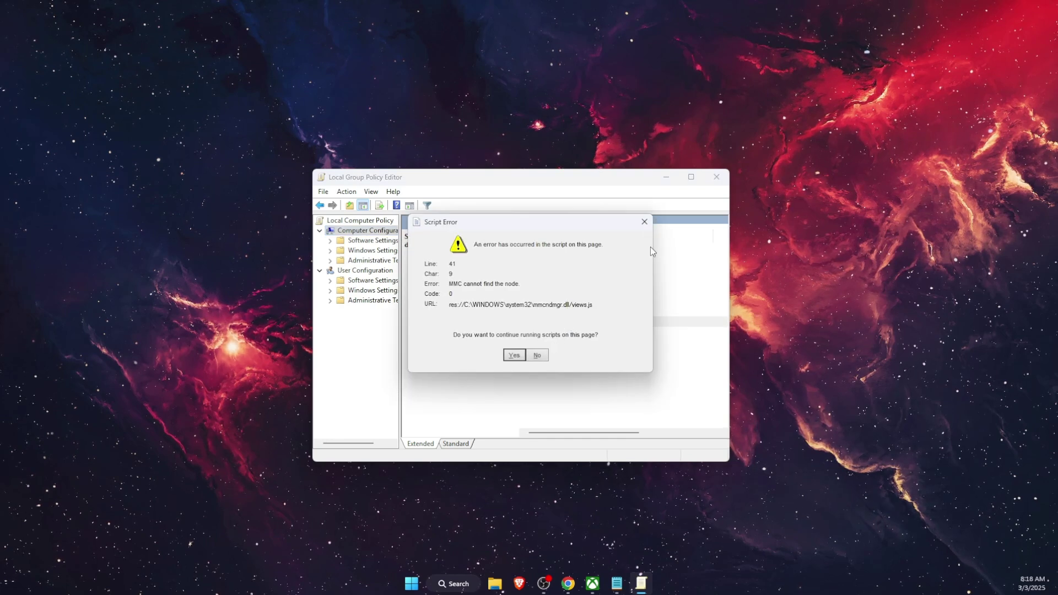
pyautogui.click(644, 222)
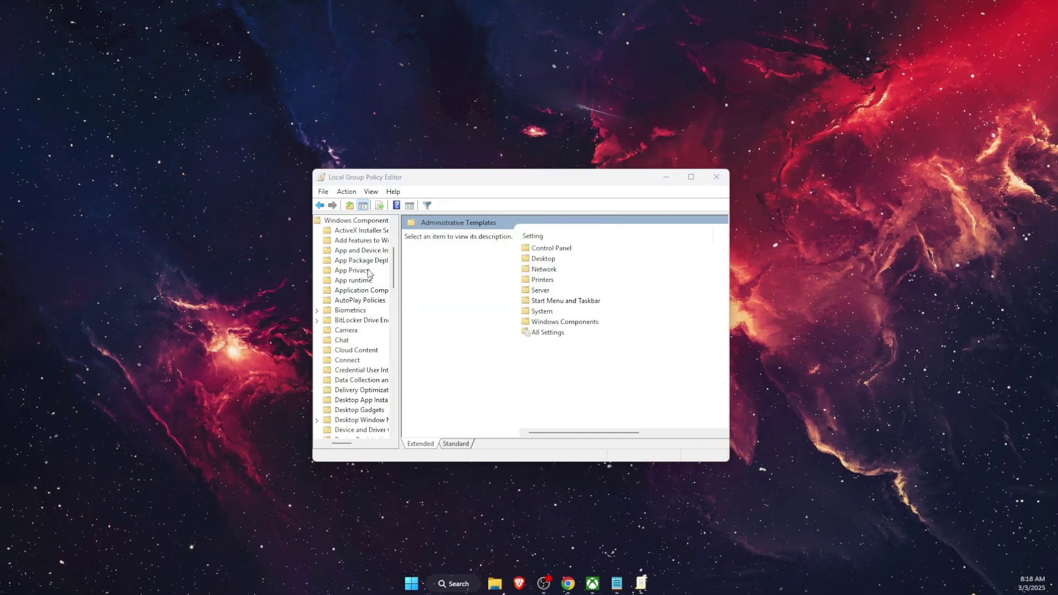
pyautogui.click(355, 270)
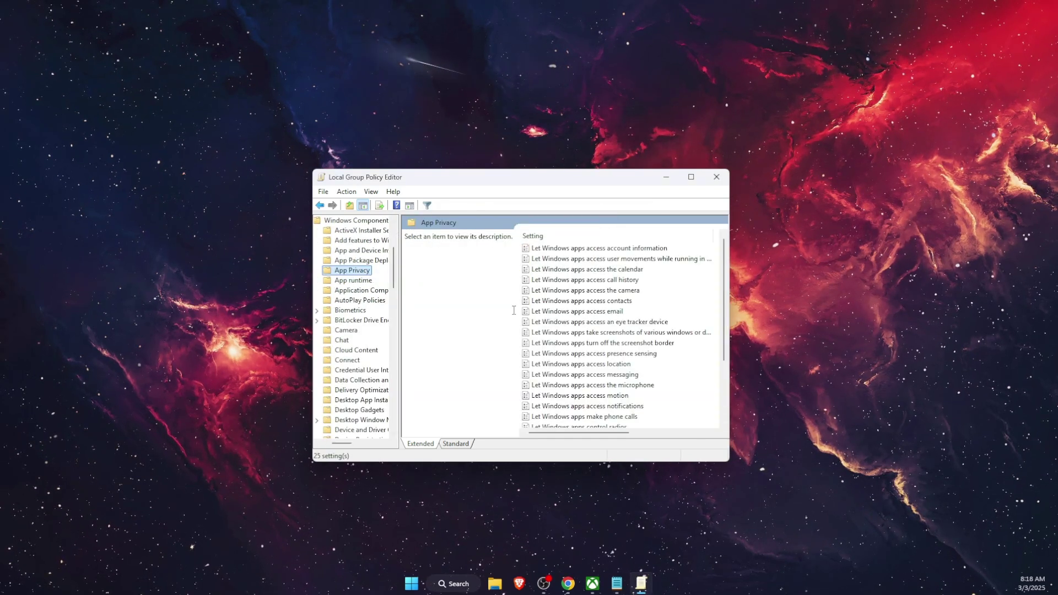
pyautogui.scroll(-2, 623, 344)
pyautogui.click(573, 407)
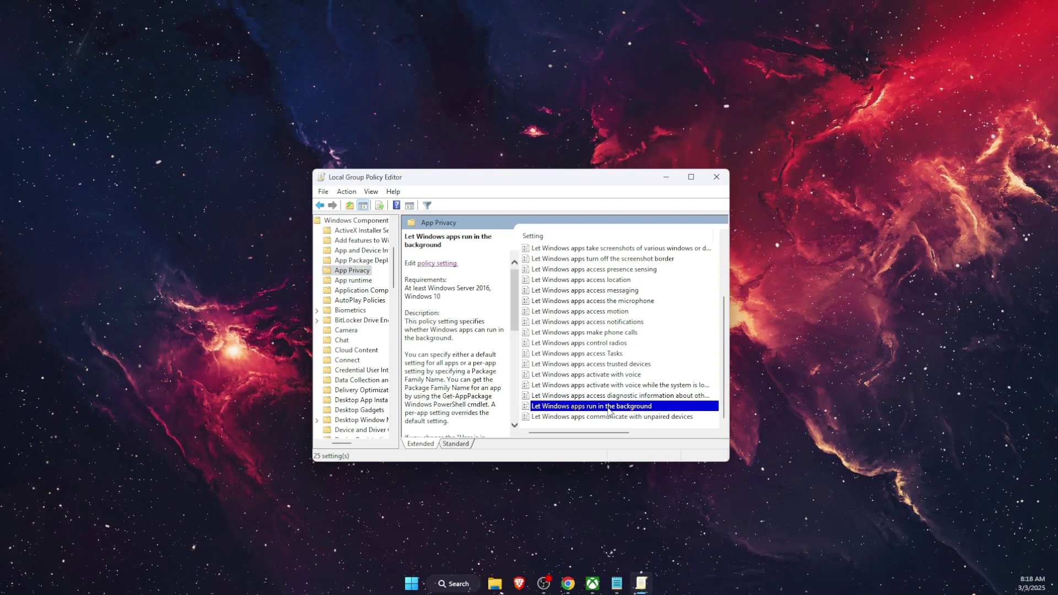
# Step: Enable the background-apps policy with Force Deny as the default for all apps, and apply
pyautogui.click(441, 264)
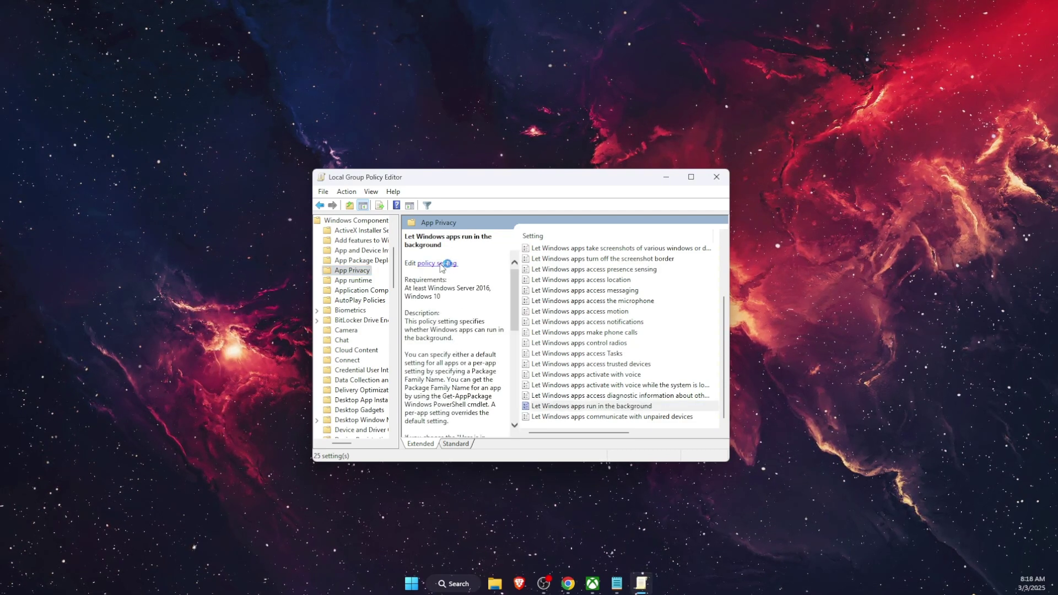
pyautogui.moveTo(186, 79); pyautogui.dragTo(407, 163)
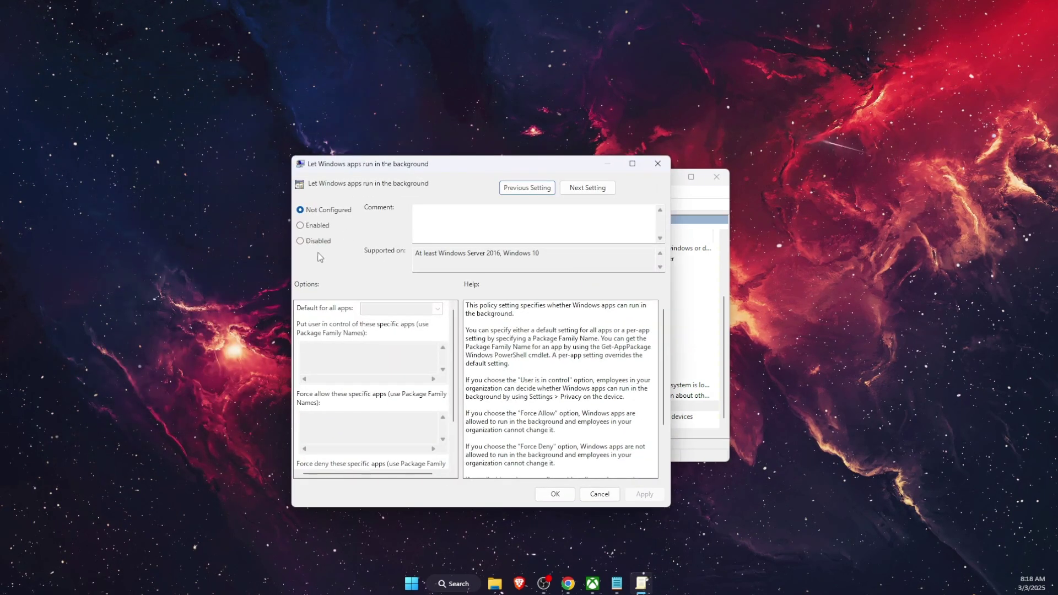
pyautogui.click(309, 227)
pyautogui.click(408, 309)
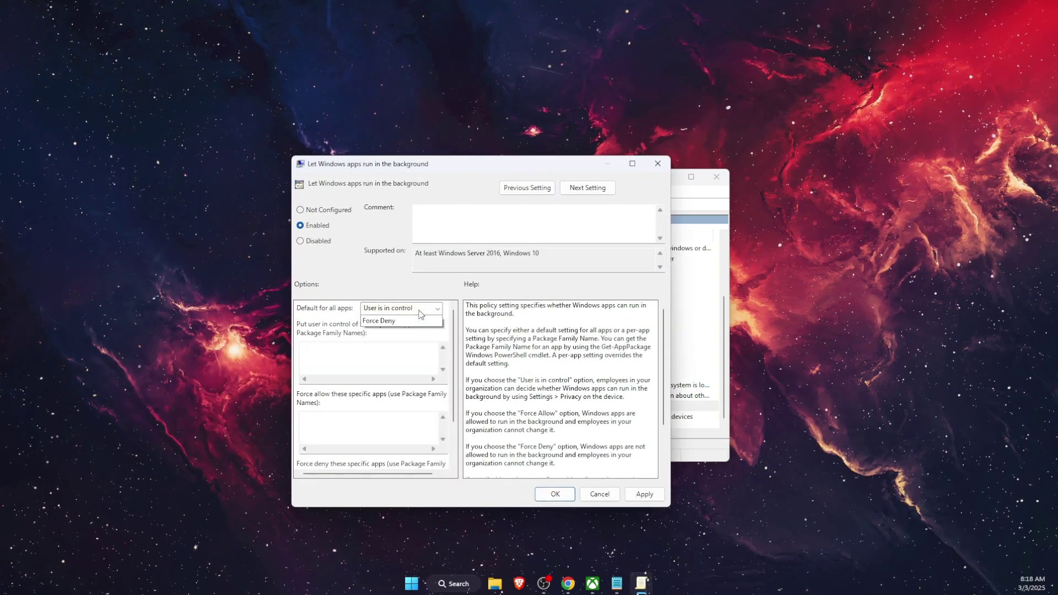
pyautogui.click(414, 340)
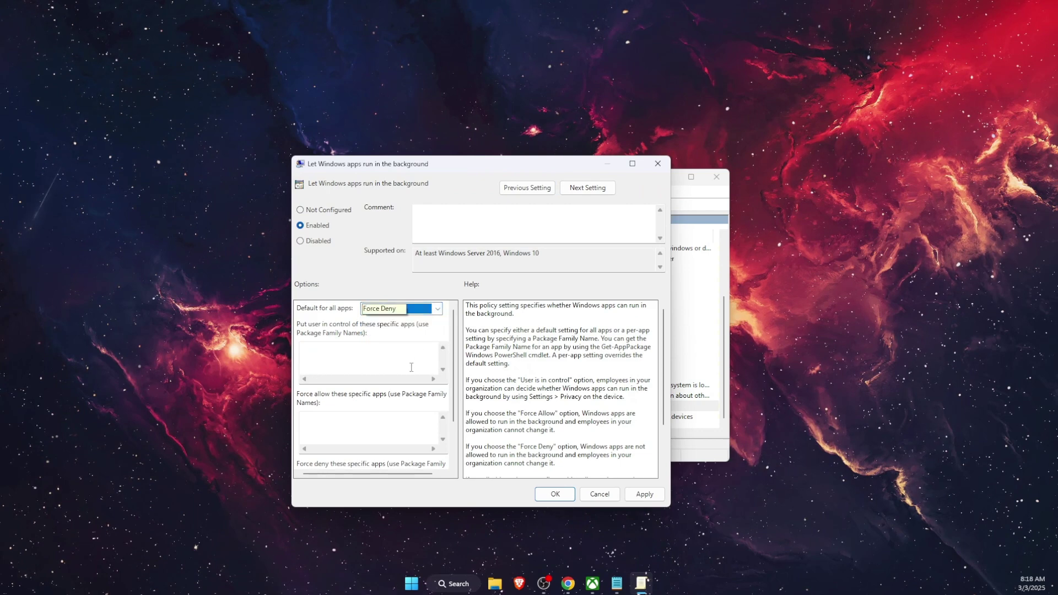
pyautogui.click(642, 498)
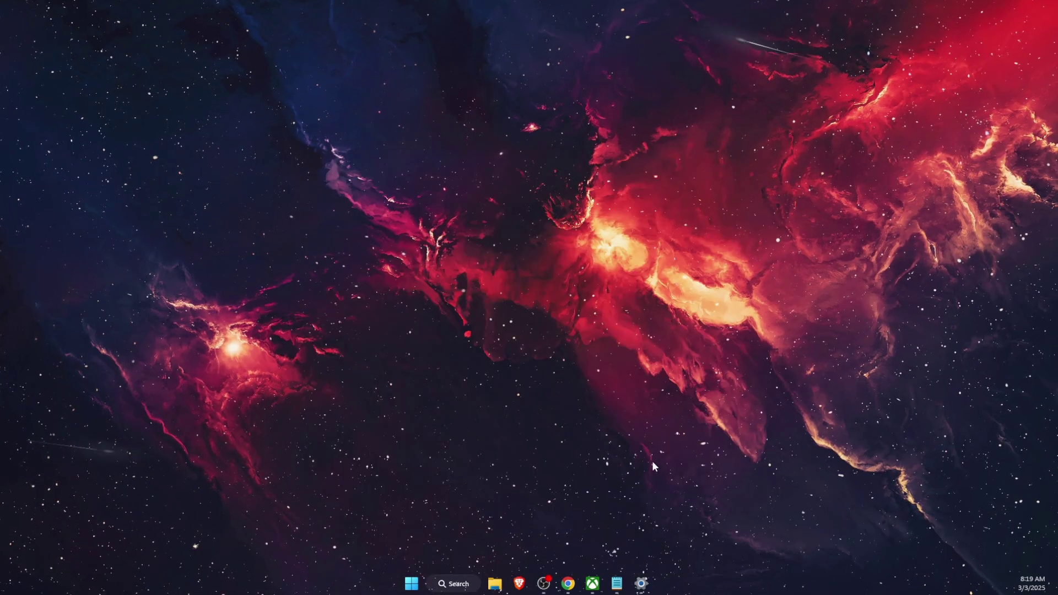
pyautogui.click(645, 588)
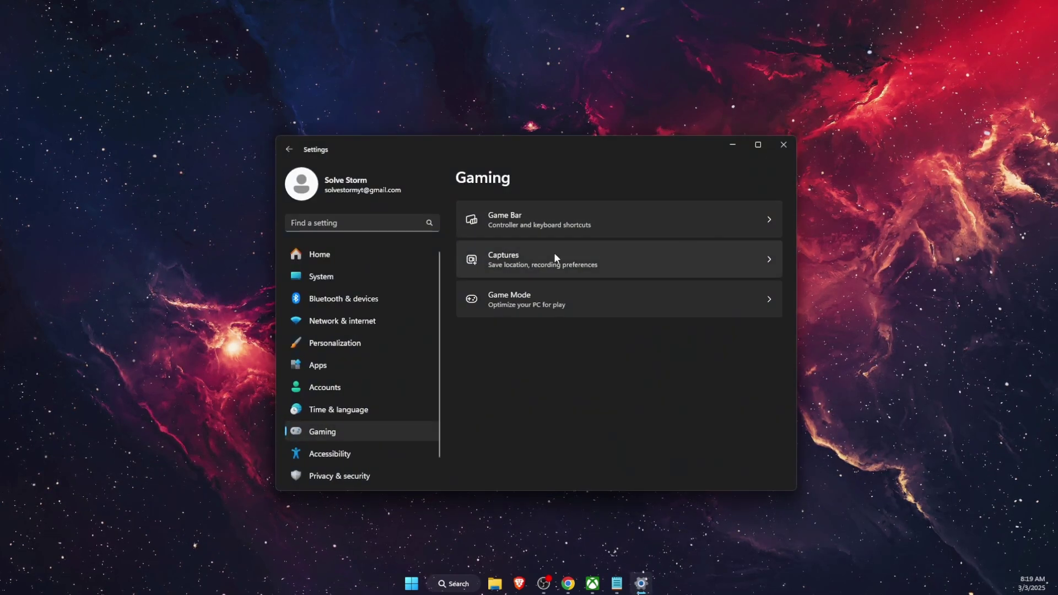
pyautogui.click(610, 300)
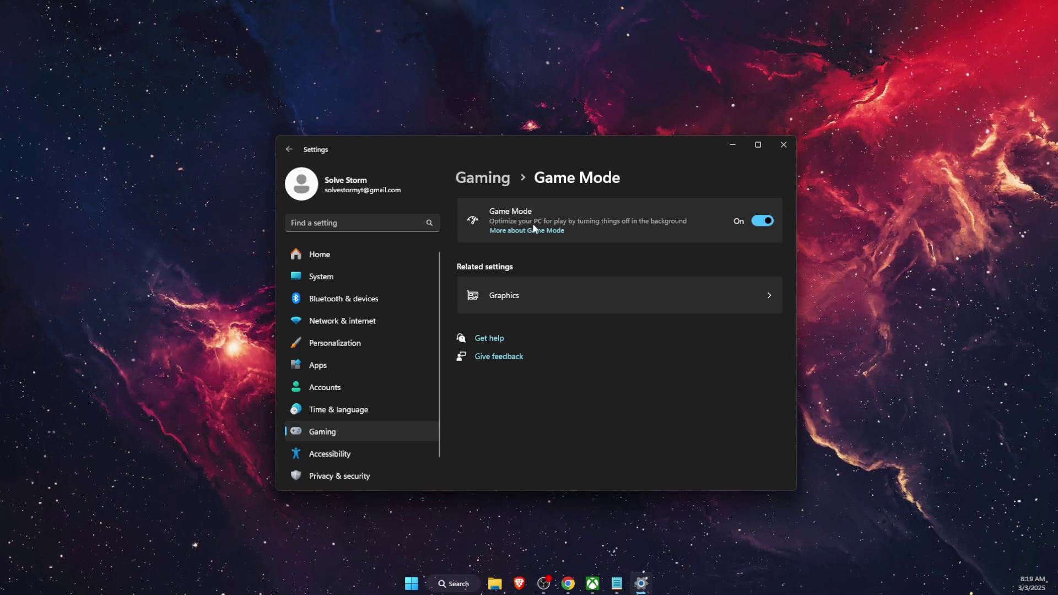
pyautogui.click(483, 177)
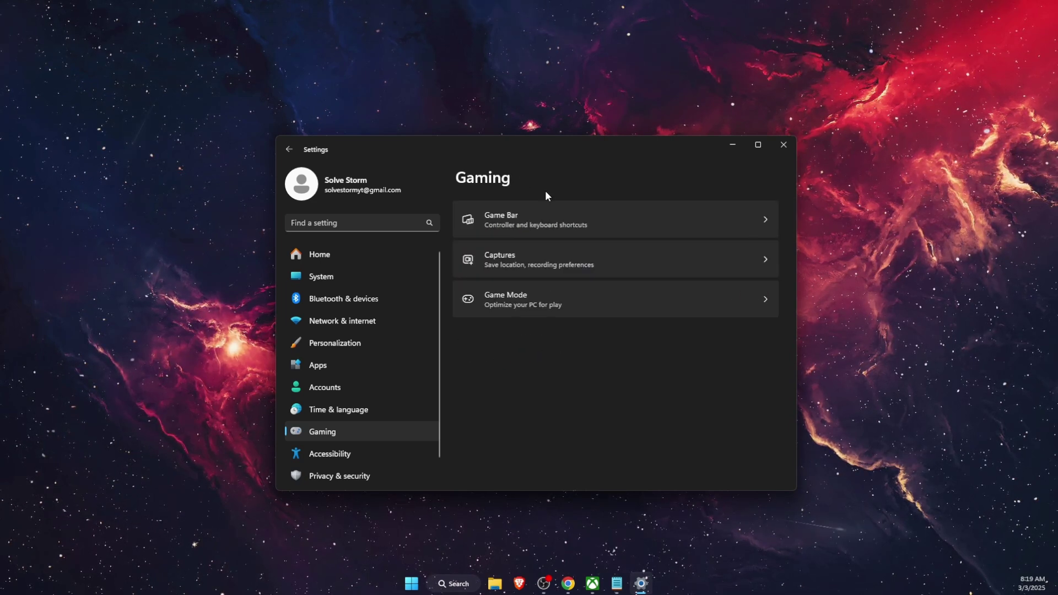
pyautogui.hotkey('alt', 'F4')
pyautogui.click(473, 577)
# Step: Search 'steam', view the Steam result's options, then dismiss the search panel
pyautogui.write('steam')
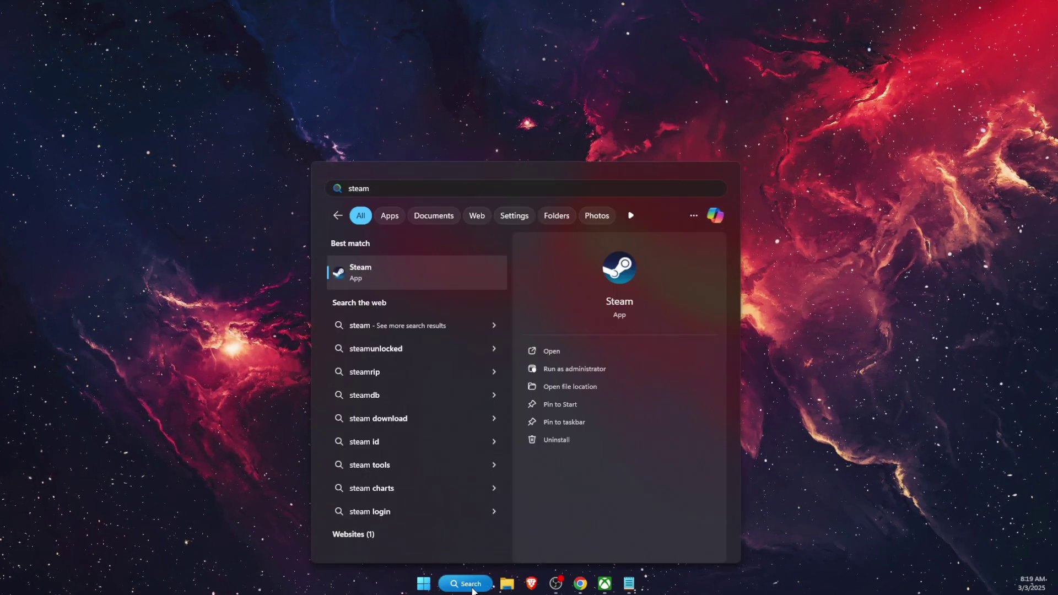
pyautogui.rightClick(428, 279)
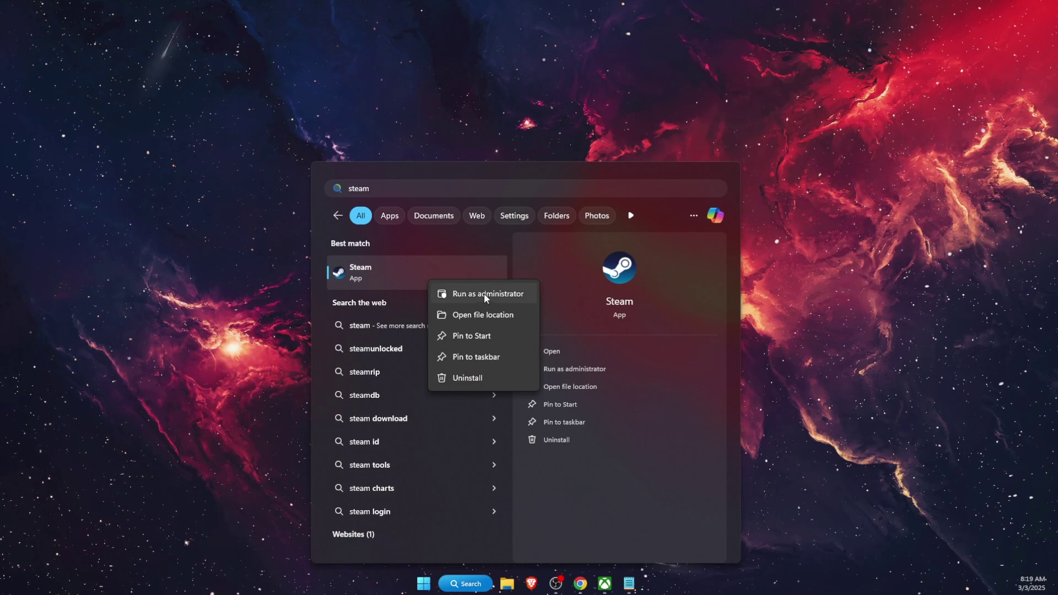
pyautogui.click(789, 376)
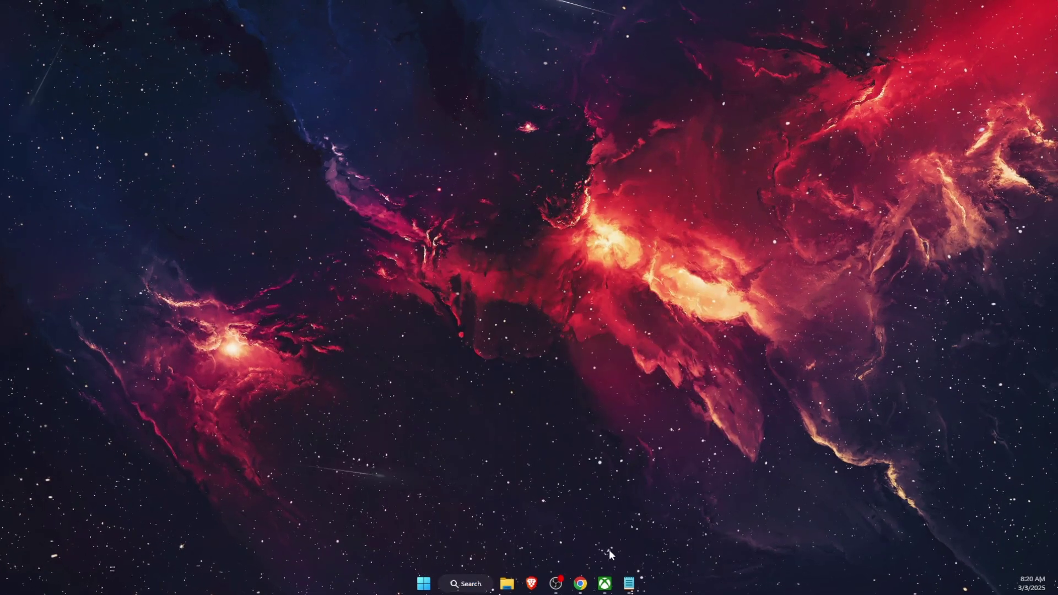
# Step: Open Avowed's install folder from its Xbox Manage Files tab, then minimize the Xbox app
pyautogui.click(604, 583)
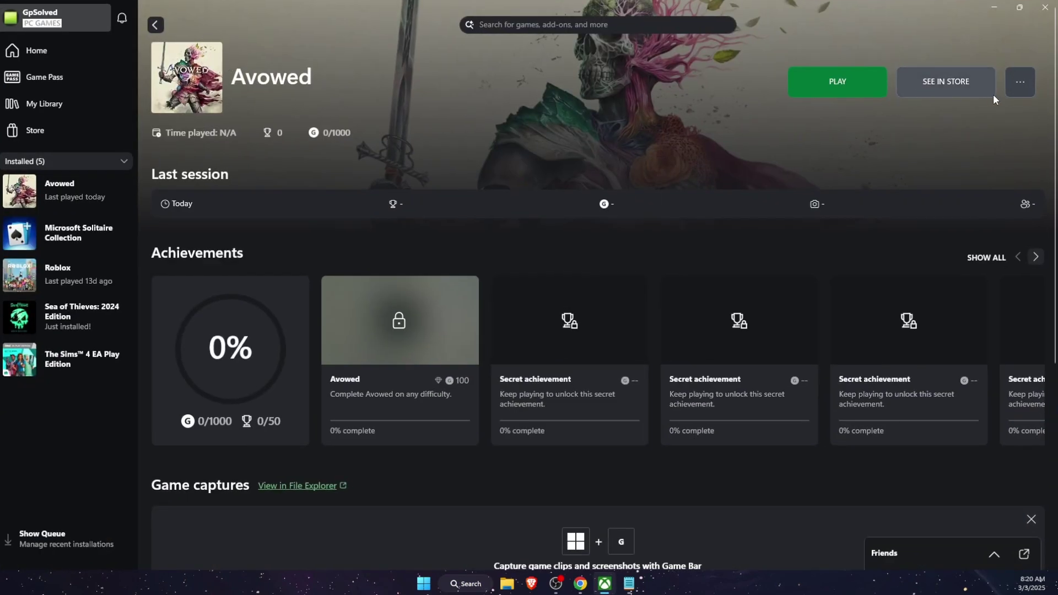
pyautogui.click(1011, 90)
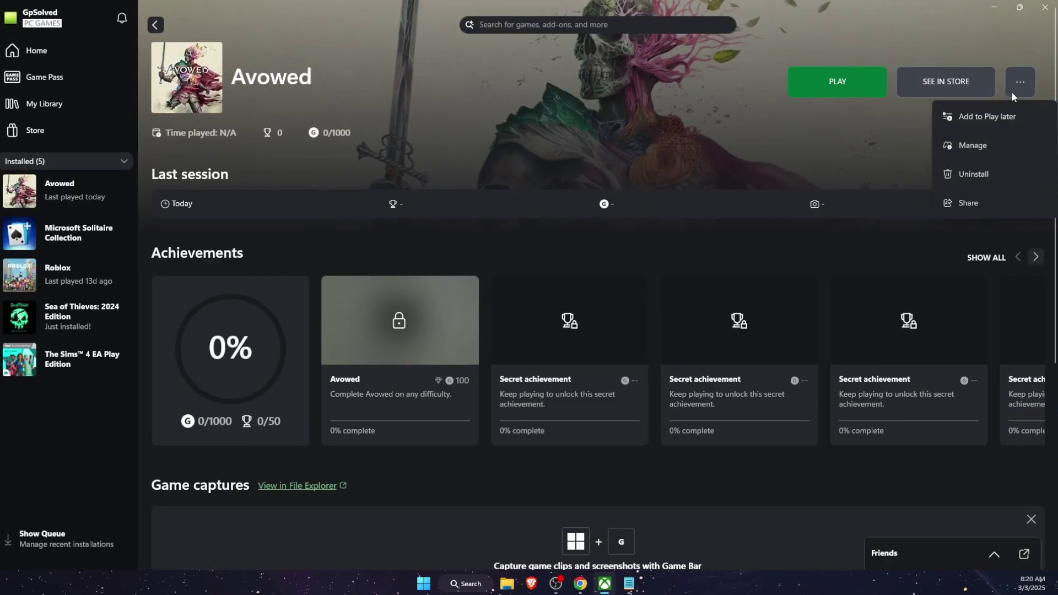
pyautogui.click(993, 143)
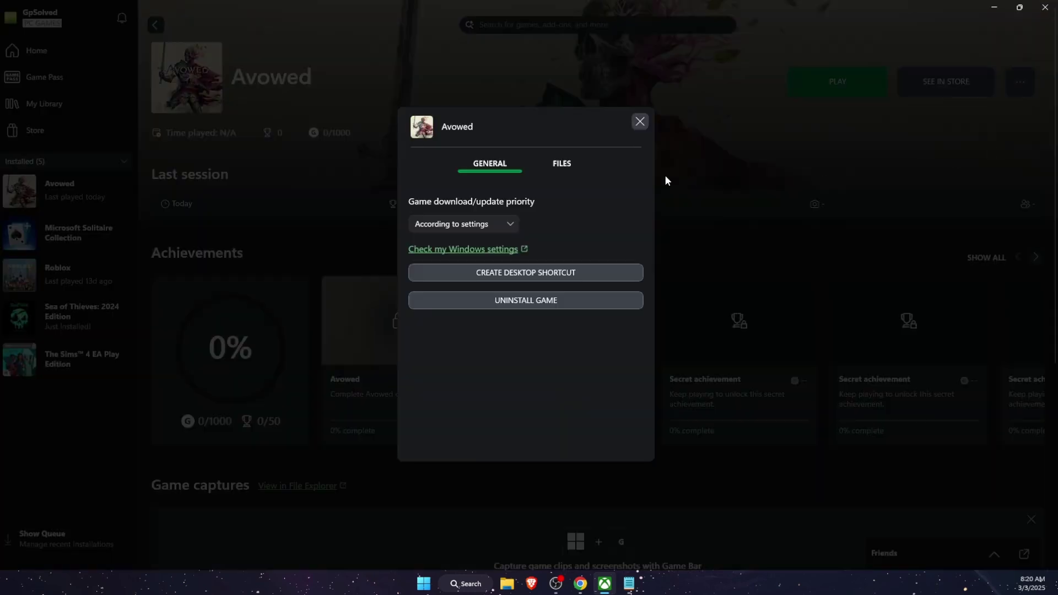
pyautogui.click(564, 165)
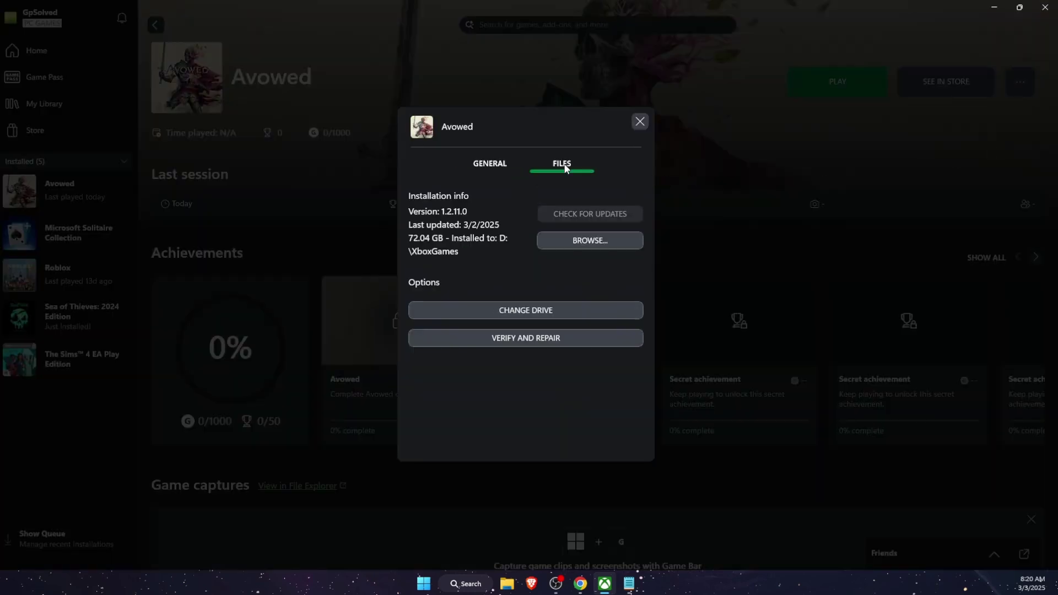
pyautogui.click(591, 243)
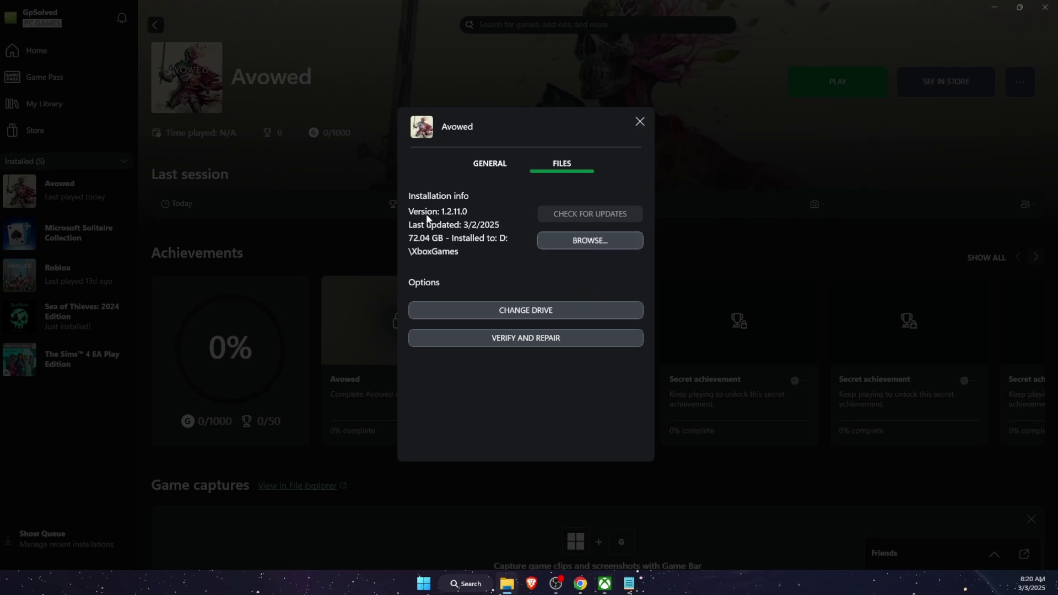
pyautogui.click(989, 8)
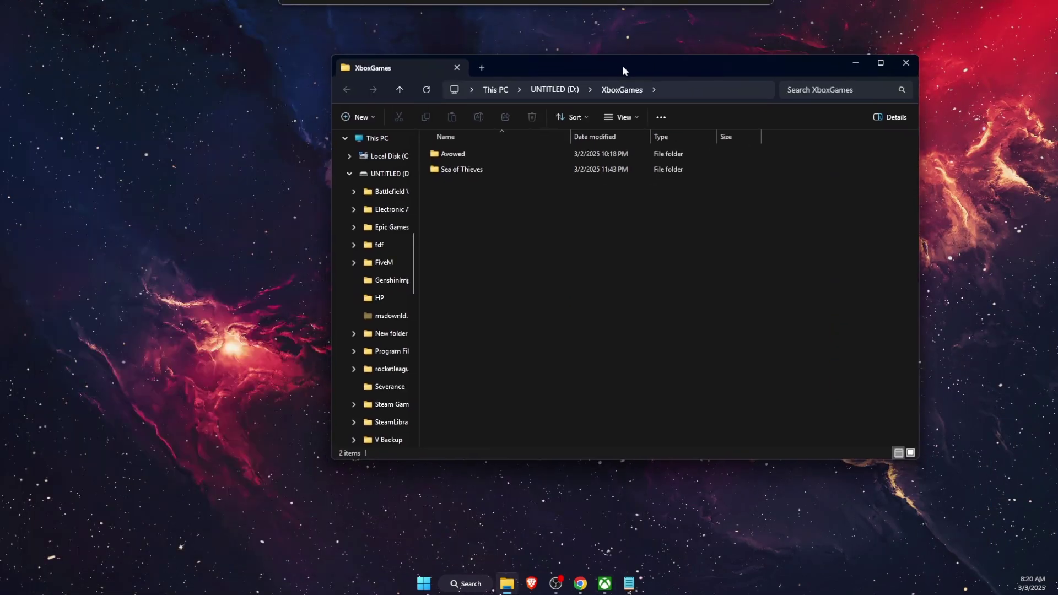
# Step: Browse to Avowed\Content\Alabama\Binaries\WinGDK and select Avowed-WinGDK-Shipping.exe
pyautogui.moveTo(623, 65); pyautogui.dragTo(524, 125)
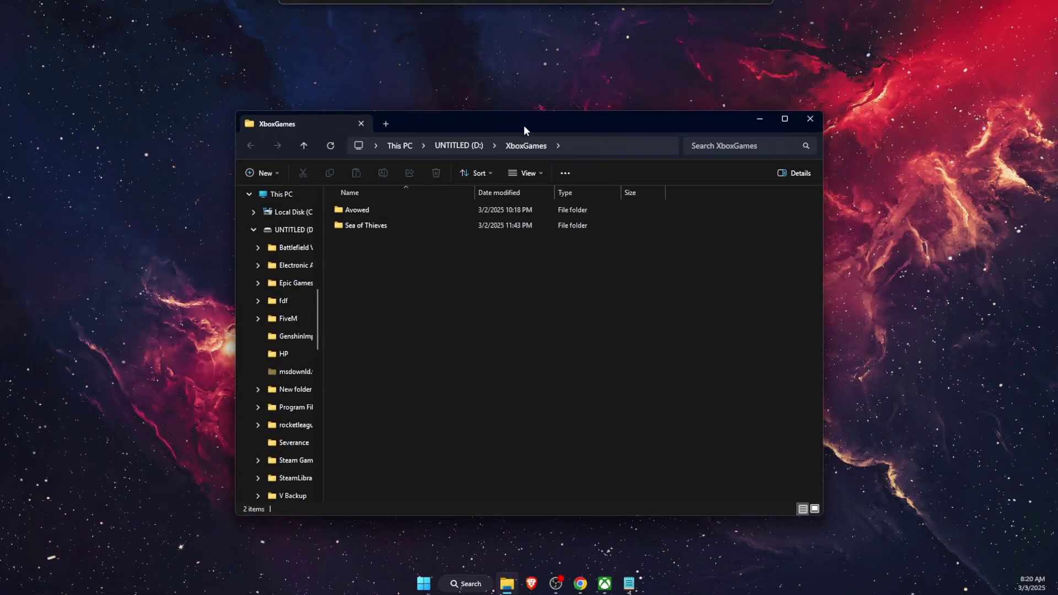
pyautogui.doubleClick(400, 214)
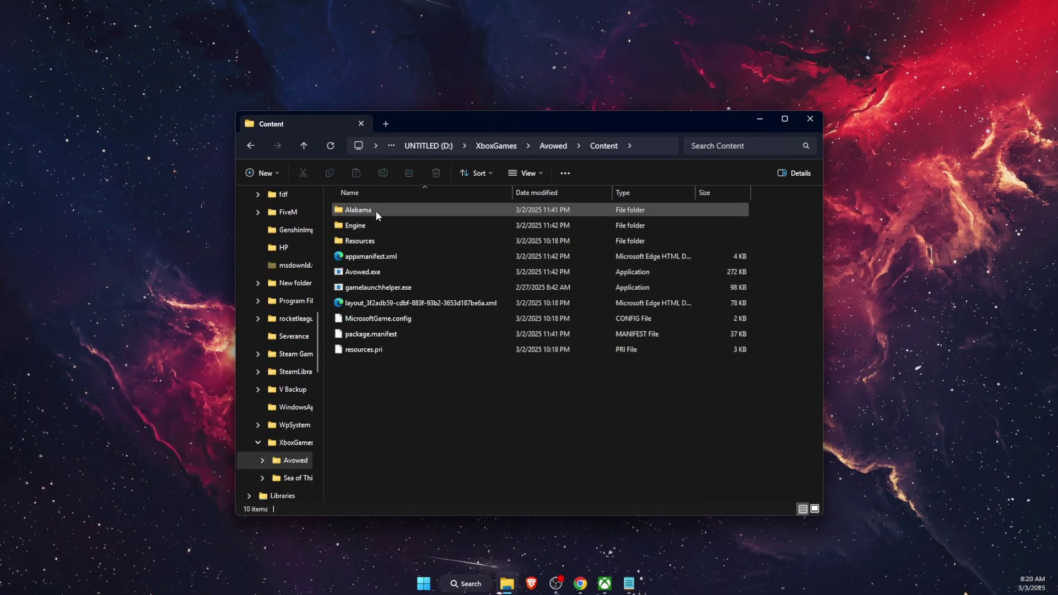
pyautogui.doubleClick(376, 210)
pyautogui.doubleClick(375, 211)
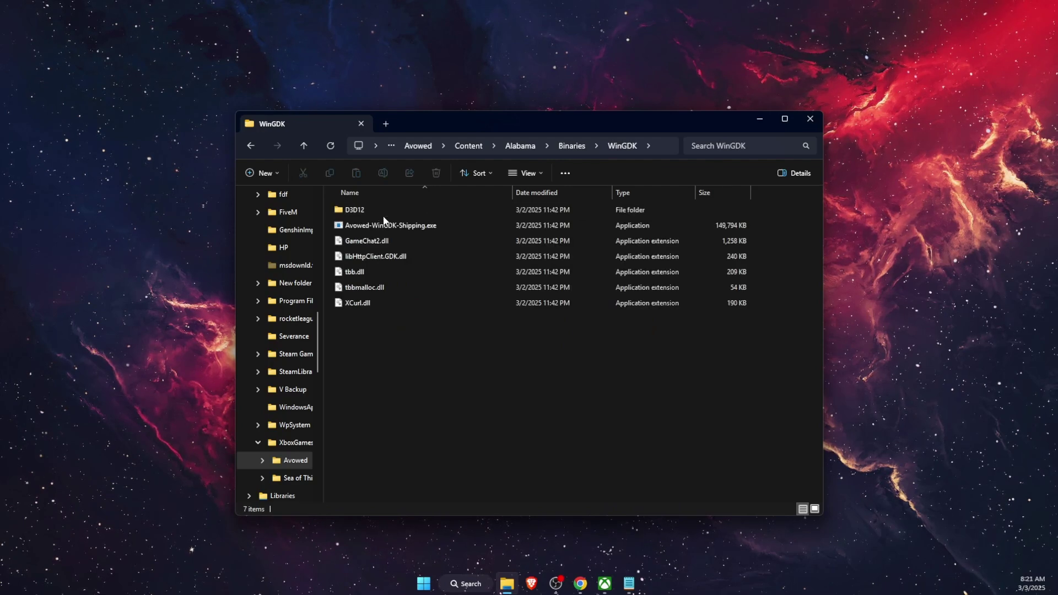
pyautogui.click(380, 228)
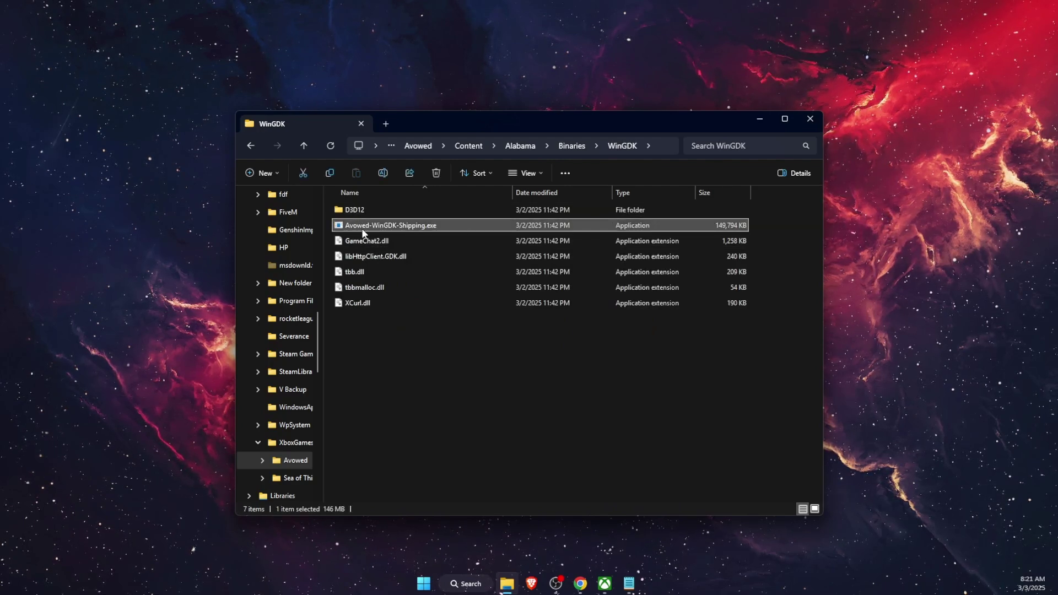
# Step: In the exe's Compatibility properties, disable fullscreen optimizations and set Windows 8 compatibility mode
pyautogui.rightClick(448, 226)
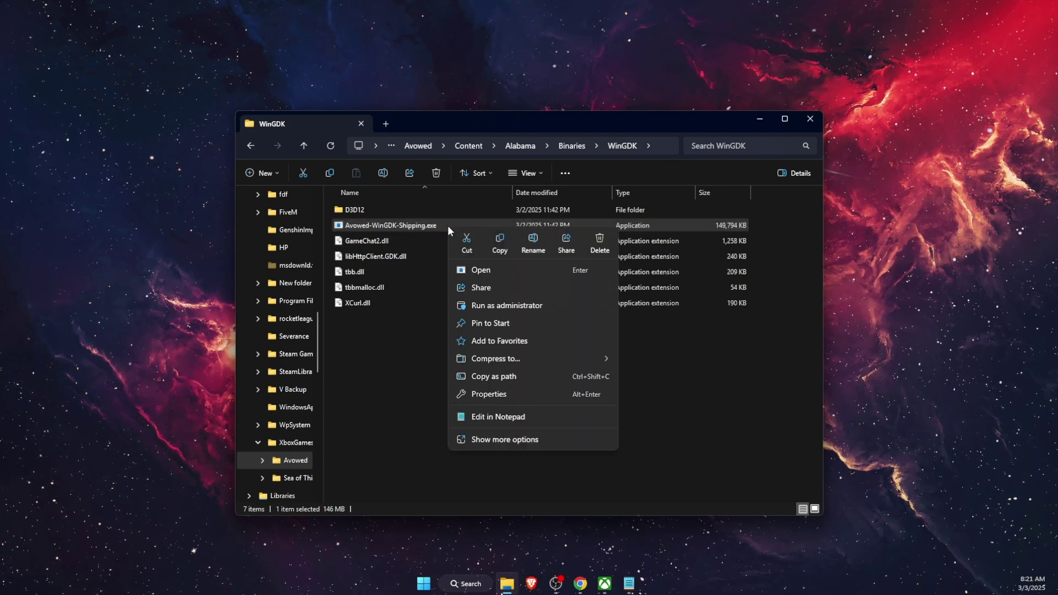
pyautogui.click(507, 396)
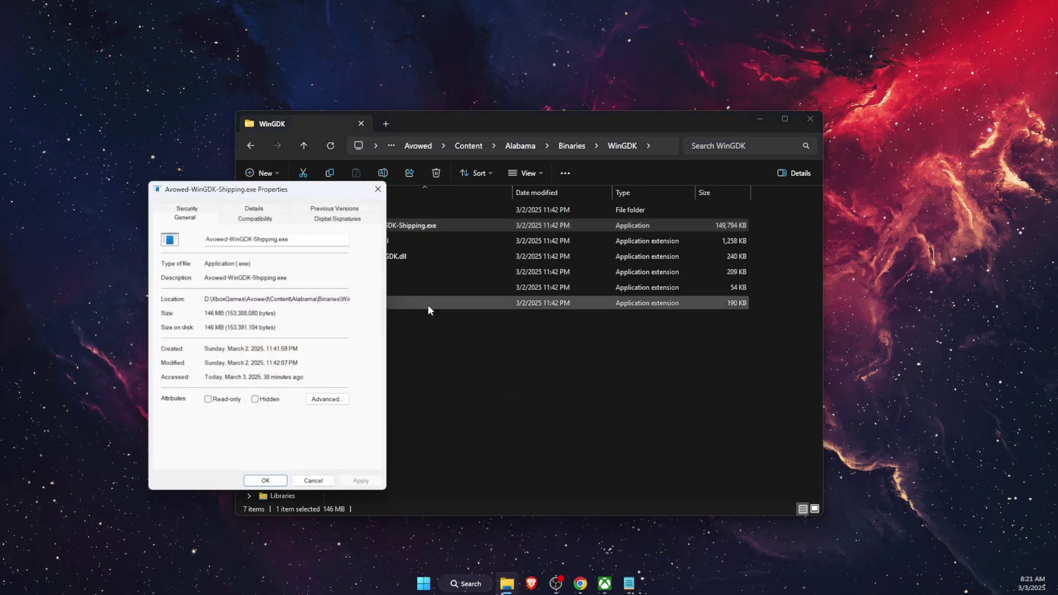
pyautogui.moveTo(288, 184); pyautogui.dragTo(471, 177)
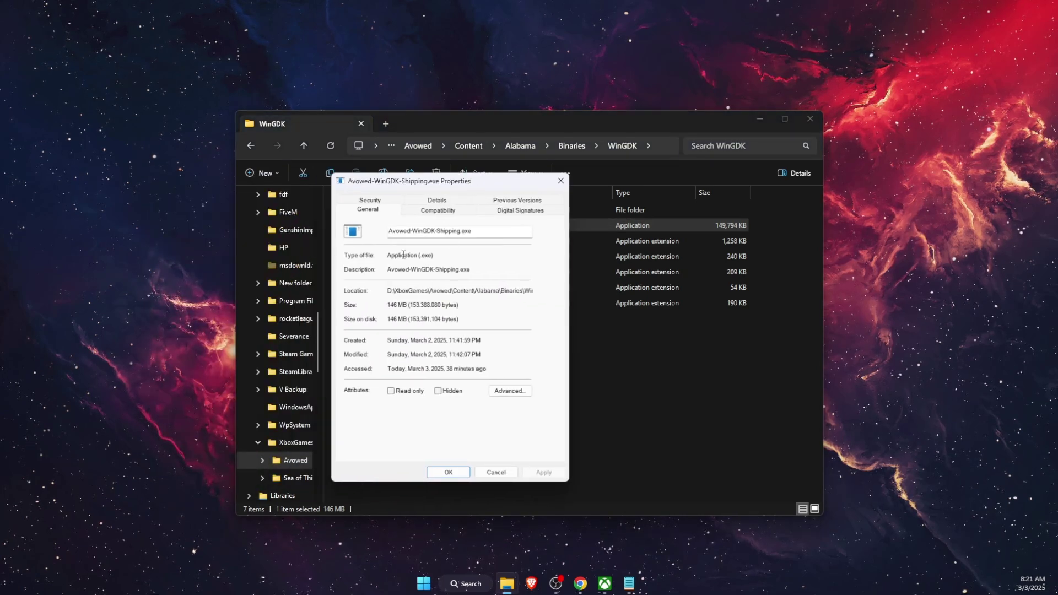
pyautogui.click(435, 211)
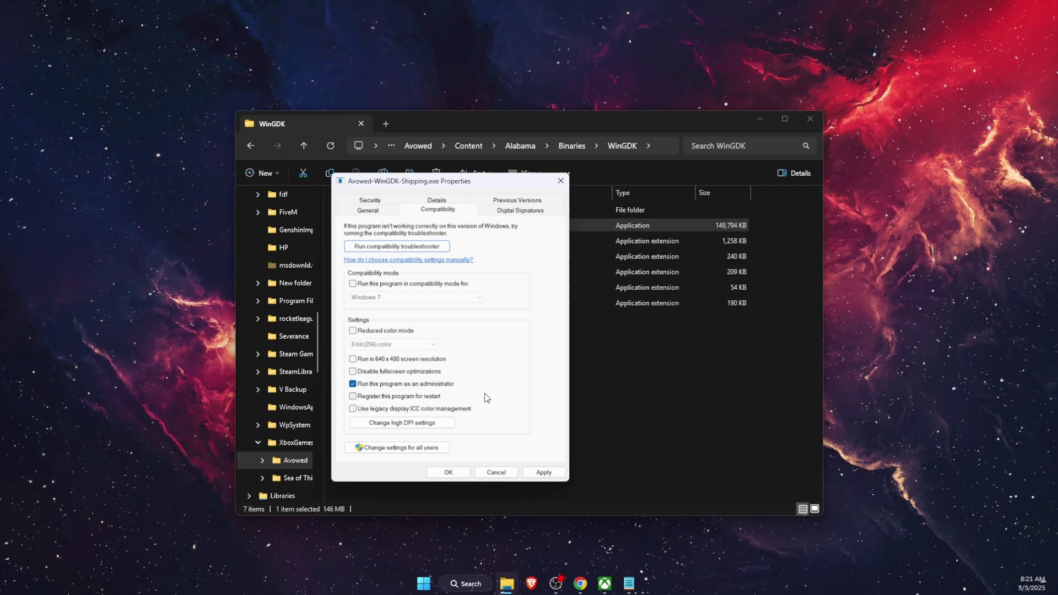
pyautogui.click(354, 372)
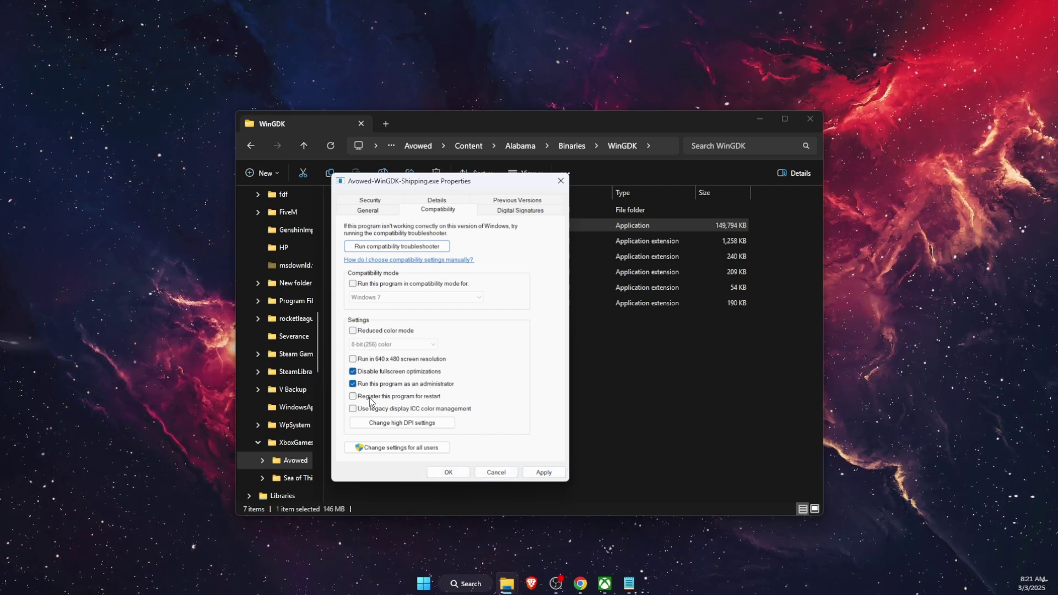
pyautogui.click(353, 284)
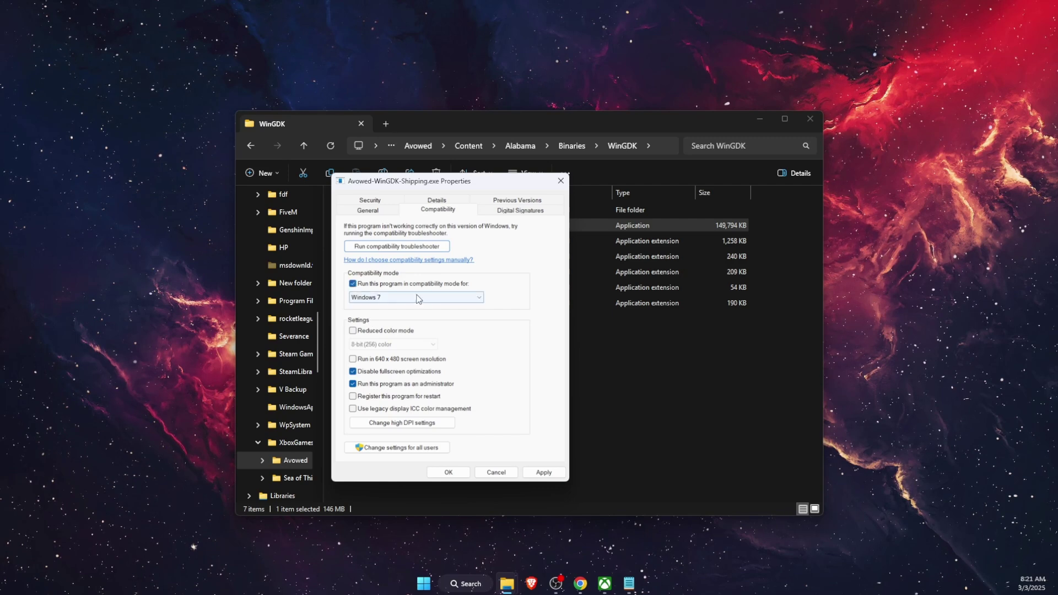
pyautogui.click(476, 298)
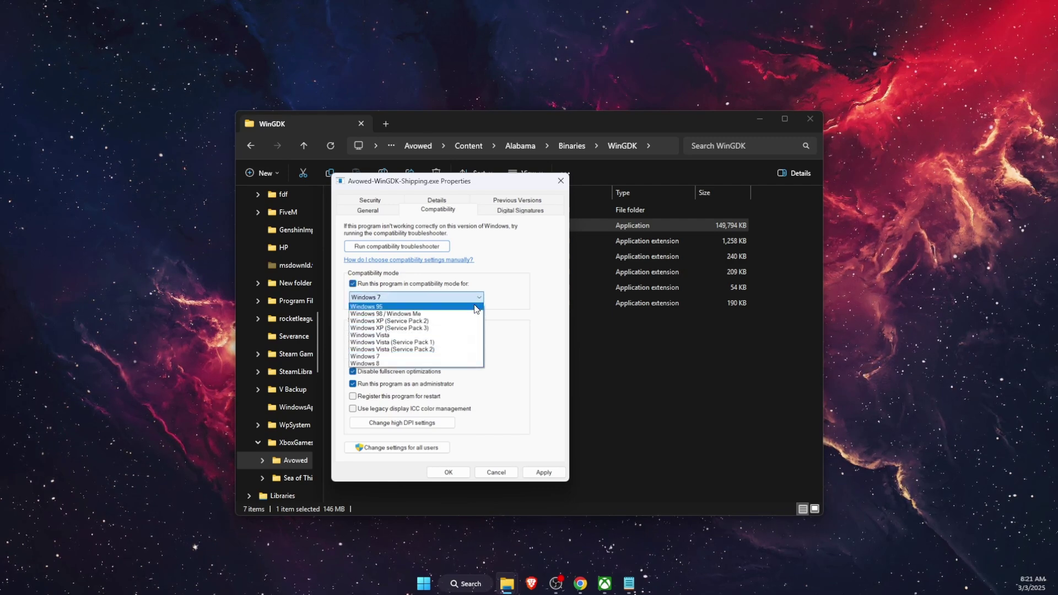
pyautogui.click(391, 364)
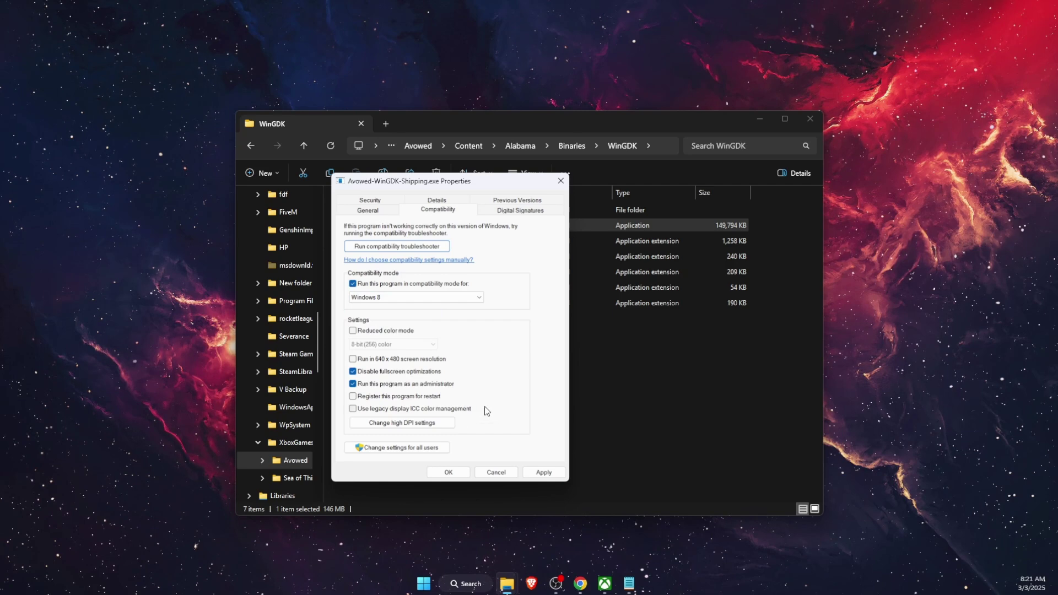
# Step: Override high DPI scaling to Application, then apply and close the properties
pyautogui.click(392, 425)
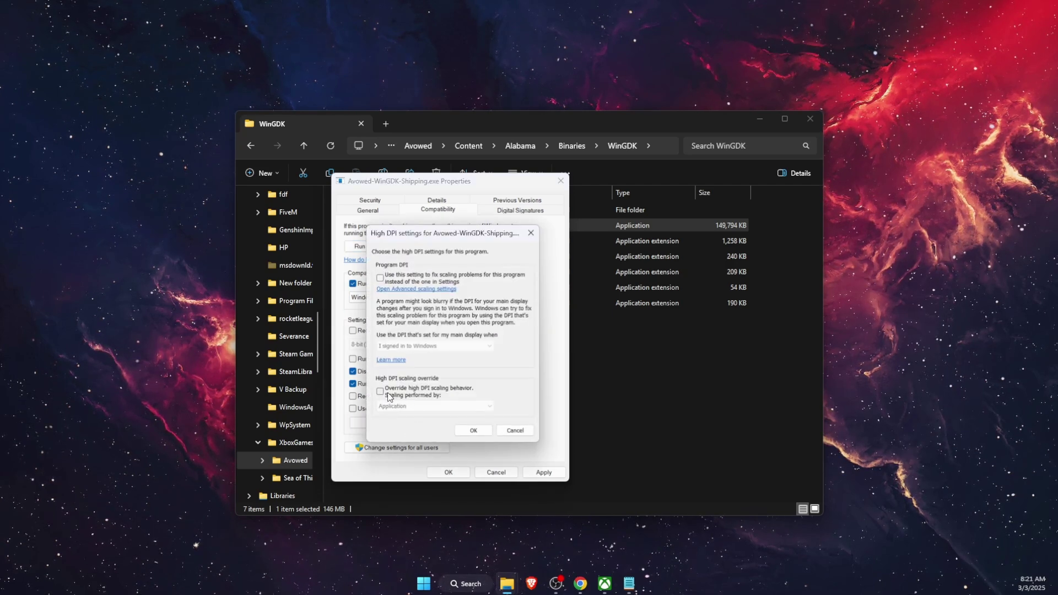
pyautogui.click(423, 405)
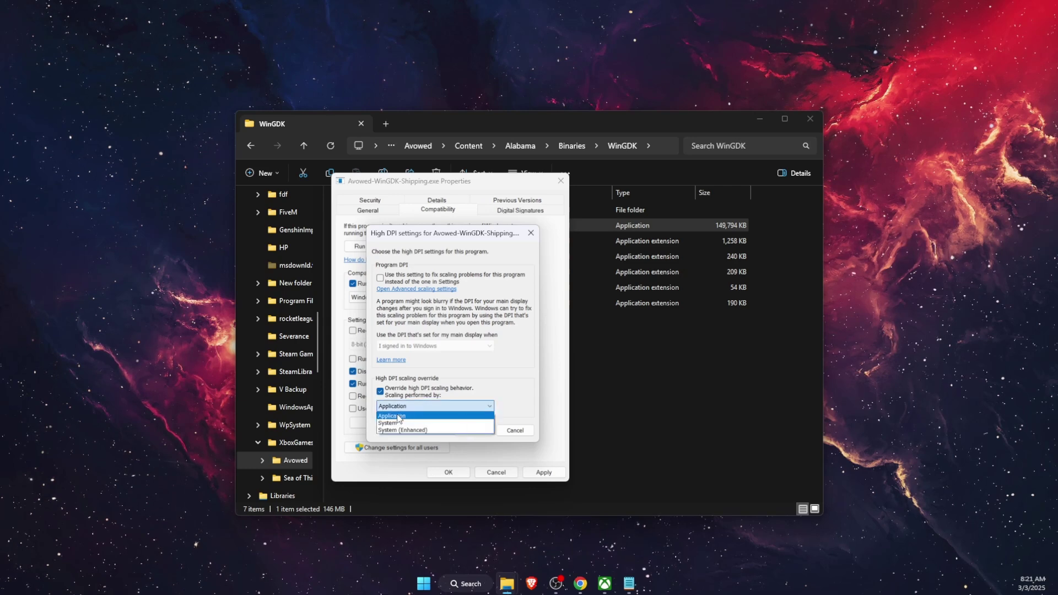
pyautogui.click(399, 417)
pyautogui.click(478, 430)
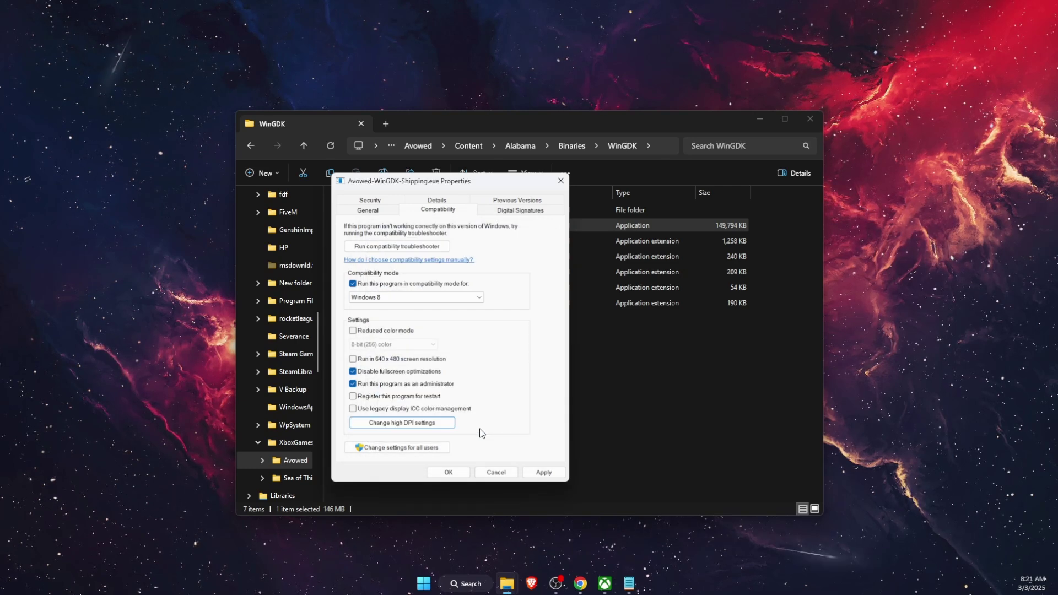
pyautogui.click(538, 474)
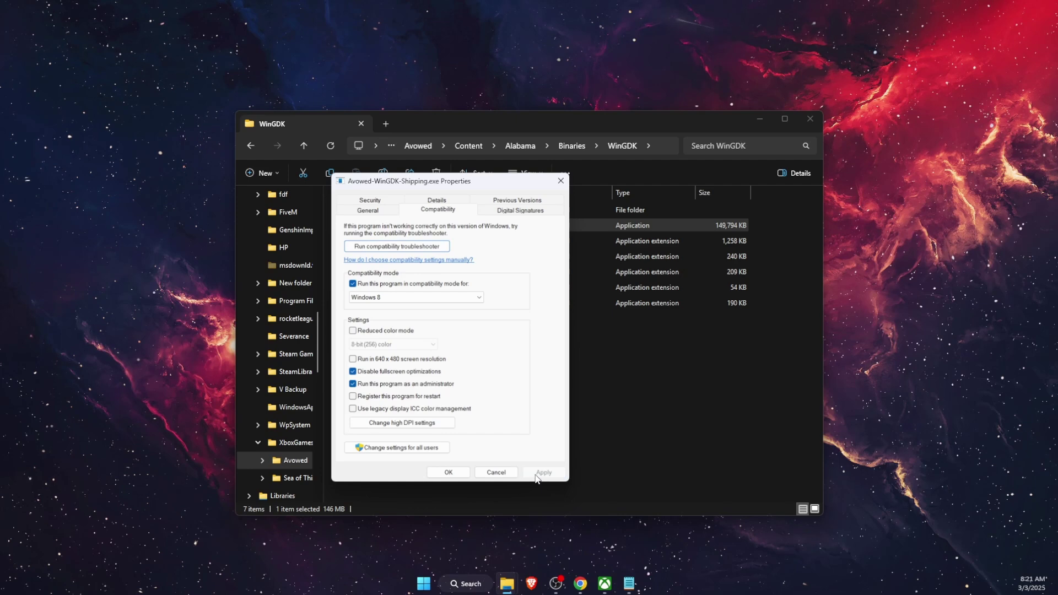
pyautogui.click(448, 472)
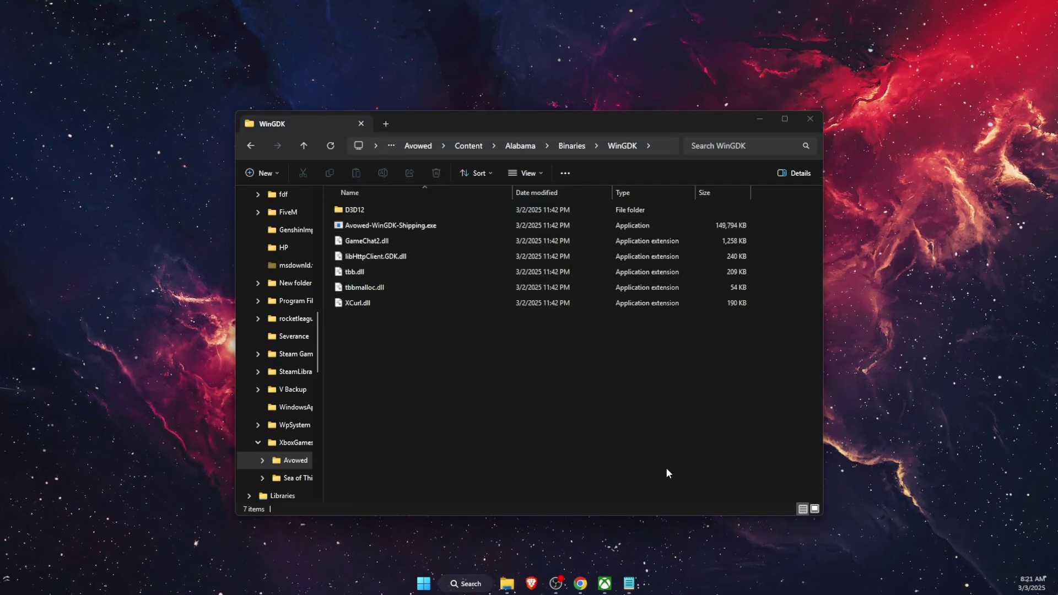
# Step: Check the NVIDIA app's Drivers page, finding GeForce Game Ready Driver 572.60, then close it
pyautogui.click(810, 119)
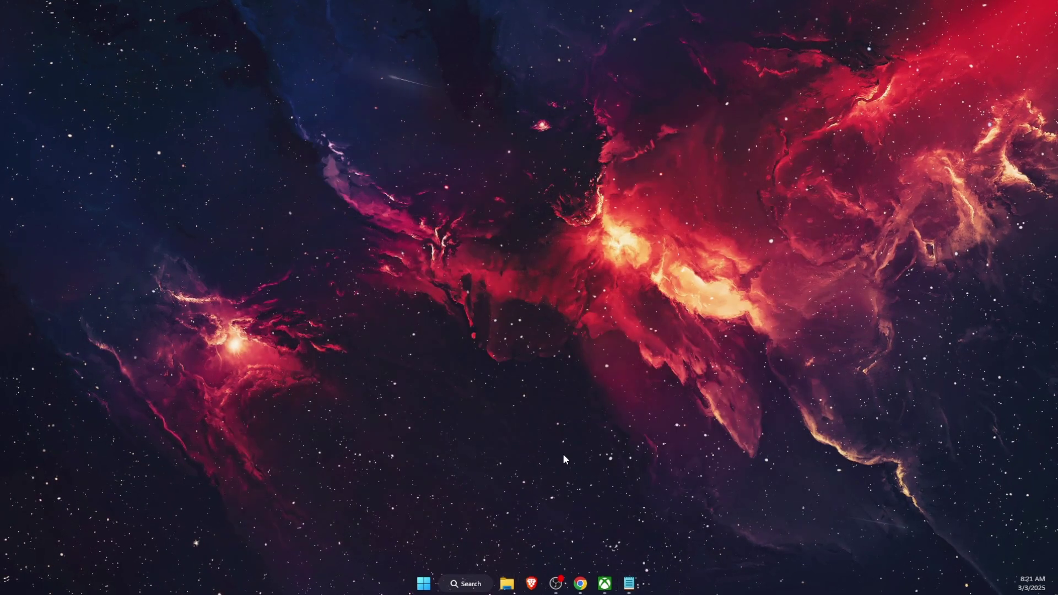
pyautogui.click(463, 582)
pyautogui.write('nvi')
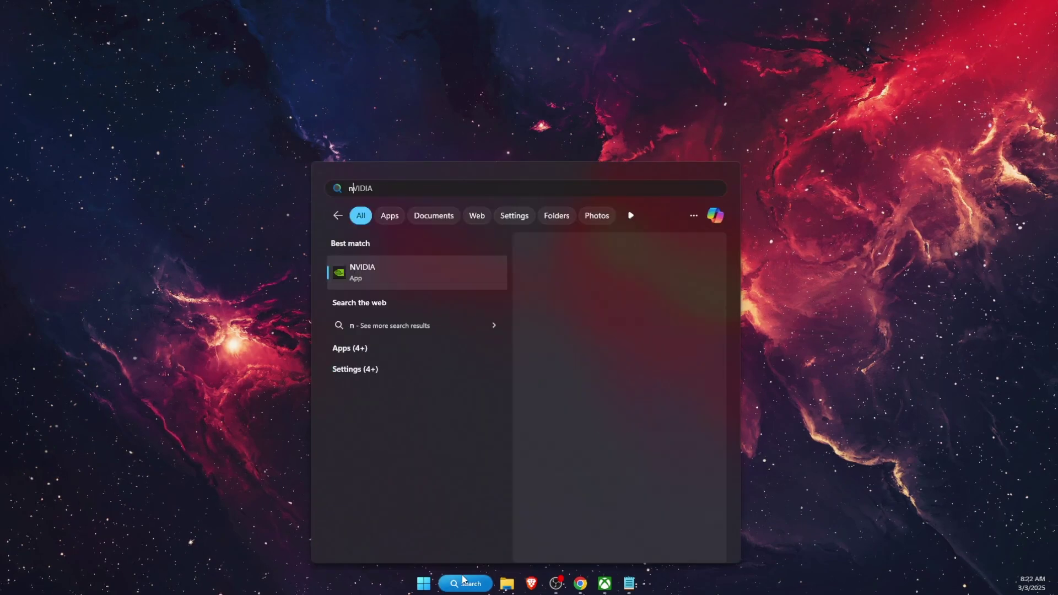
pyautogui.click(444, 273)
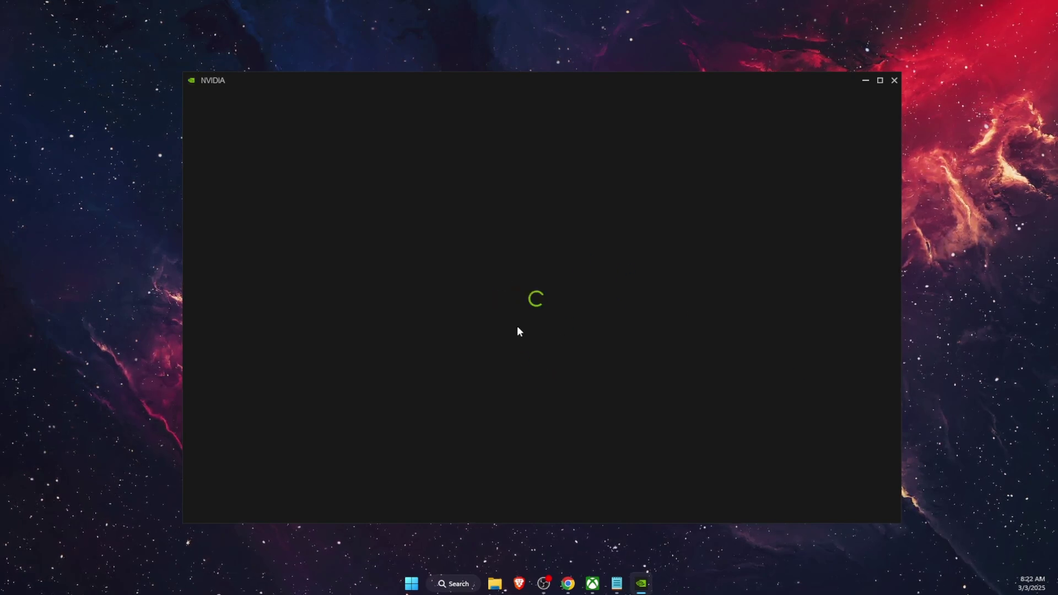
pyautogui.click(212, 144)
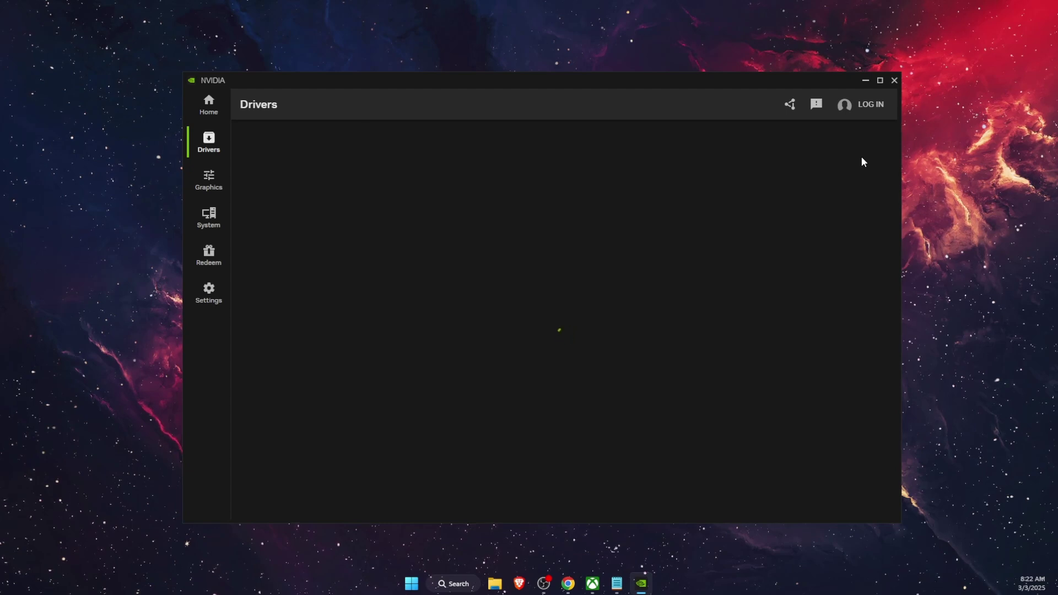
pyautogui.click(893, 81)
# Step: Pick the NVIDIA GeForce RTX 4050 Laptop GPU as the PhysX processor in NVIDIA Control Panel
pyautogui.click(467, 588)
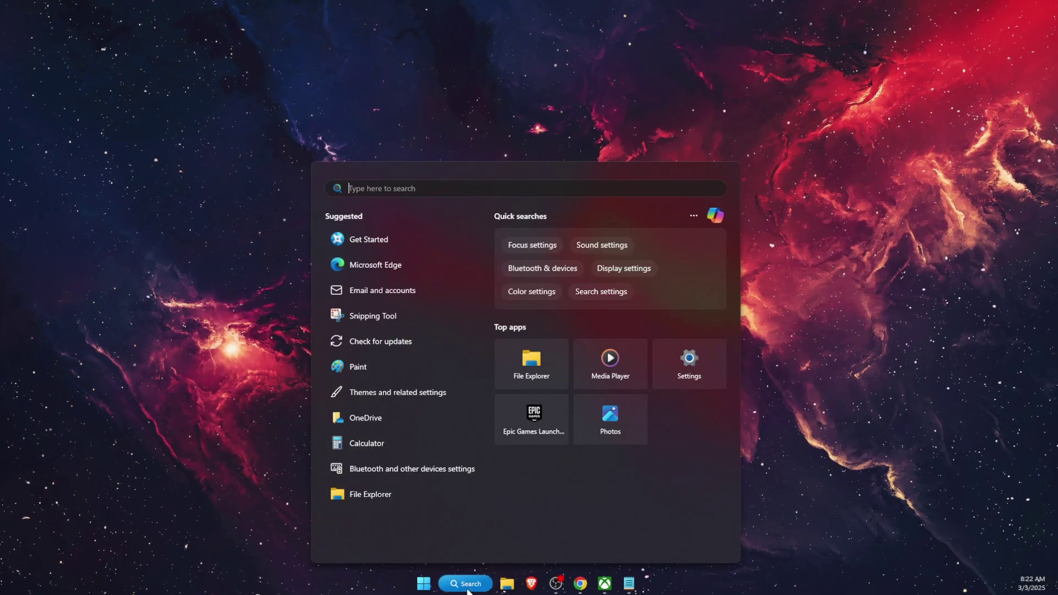
pyautogui.write('nvid')
pyautogui.click(414, 325)
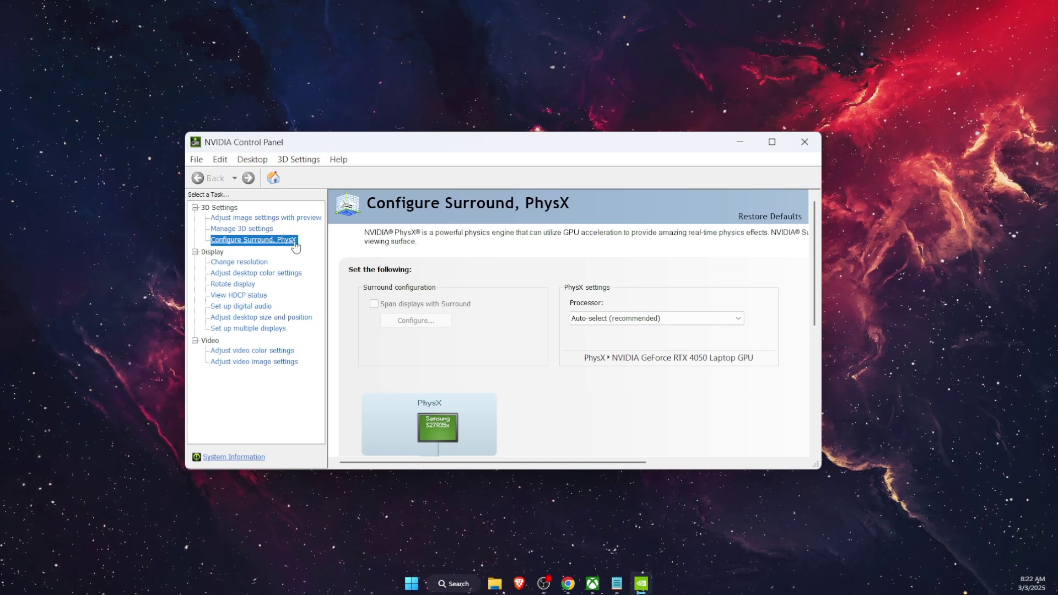
pyautogui.click(718, 320)
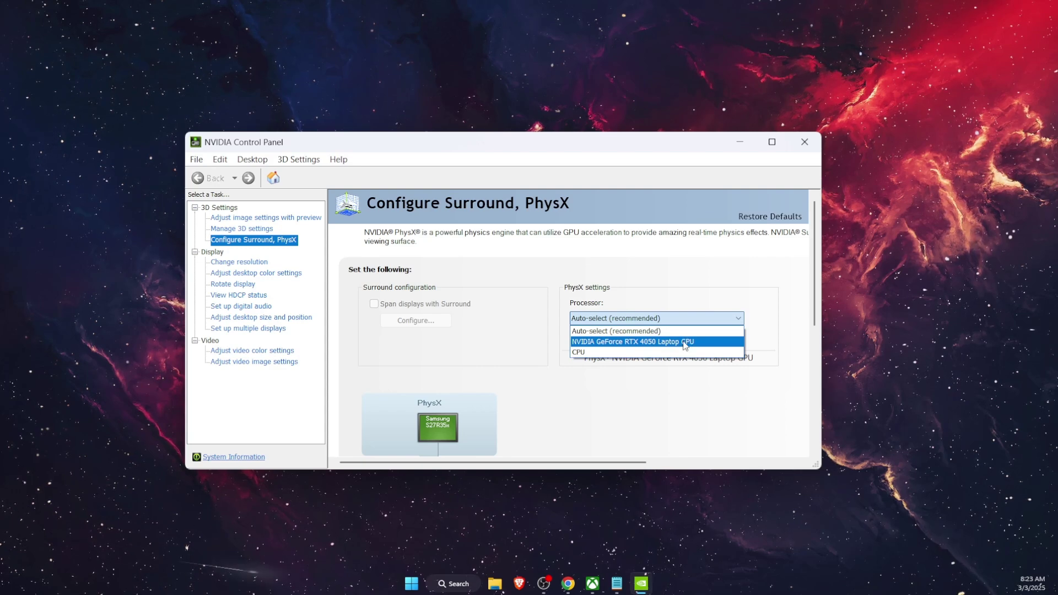
pyautogui.click(723, 343)
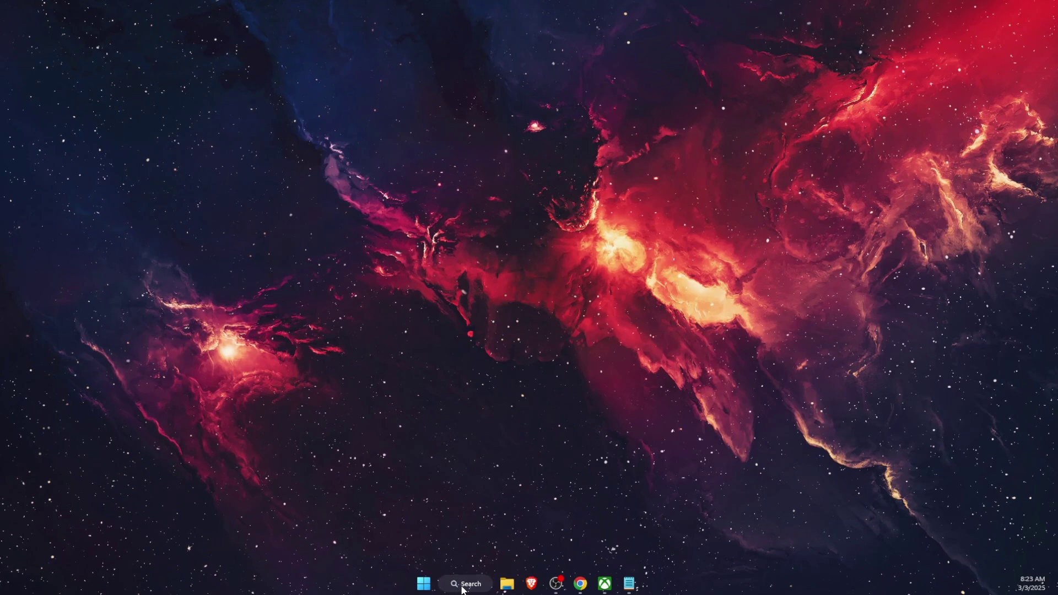
pyautogui.click(460, 585)
# Step: Switch the active power plan from Balanced to Ultimate Performance, then close Power Options
pyautogui.write('pow')
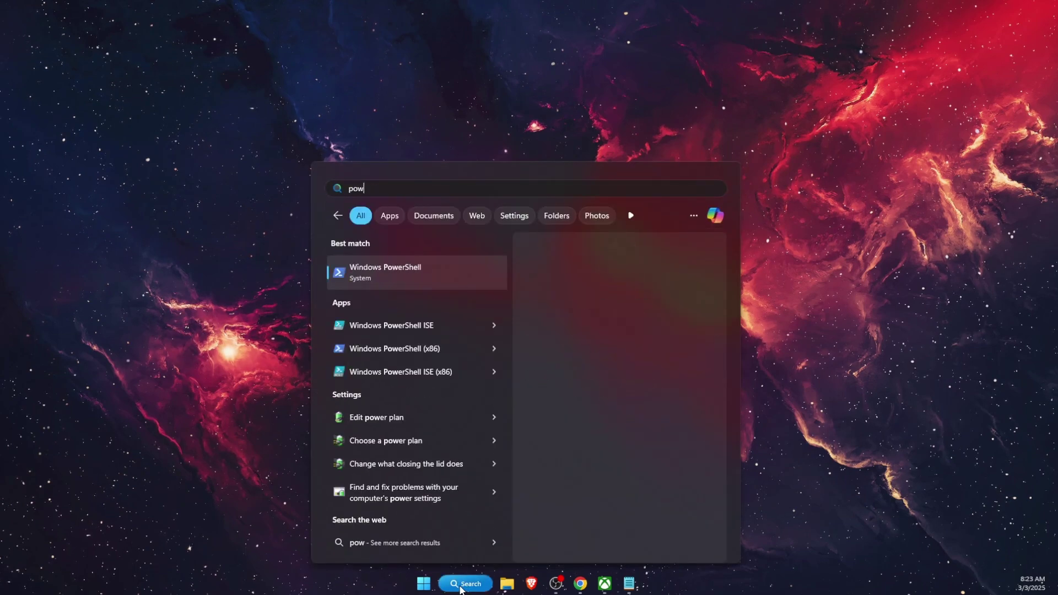
pyautogui.write('er op')
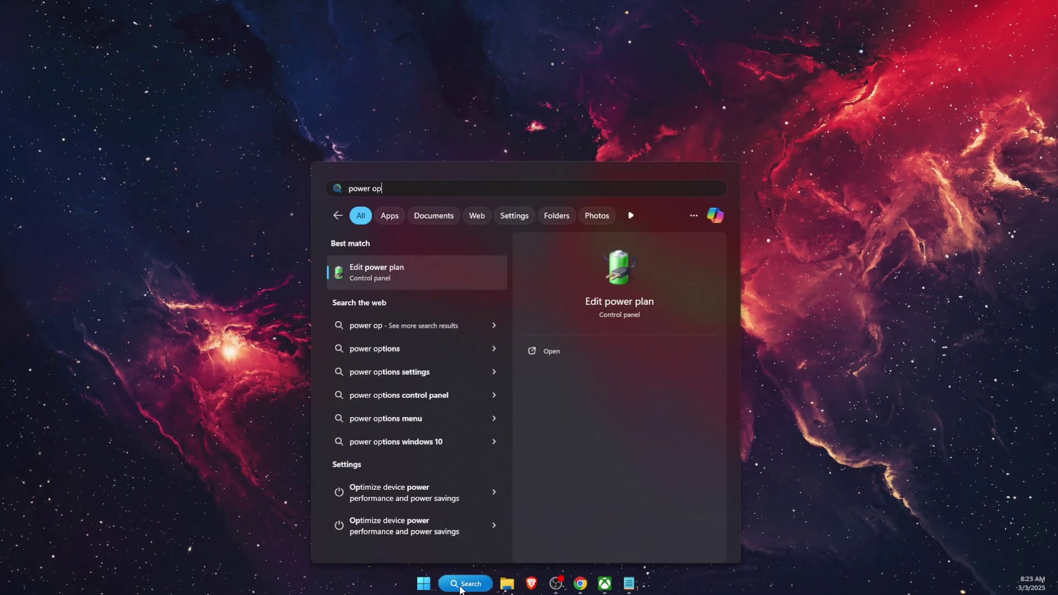
pyautogui.click(402, 278)
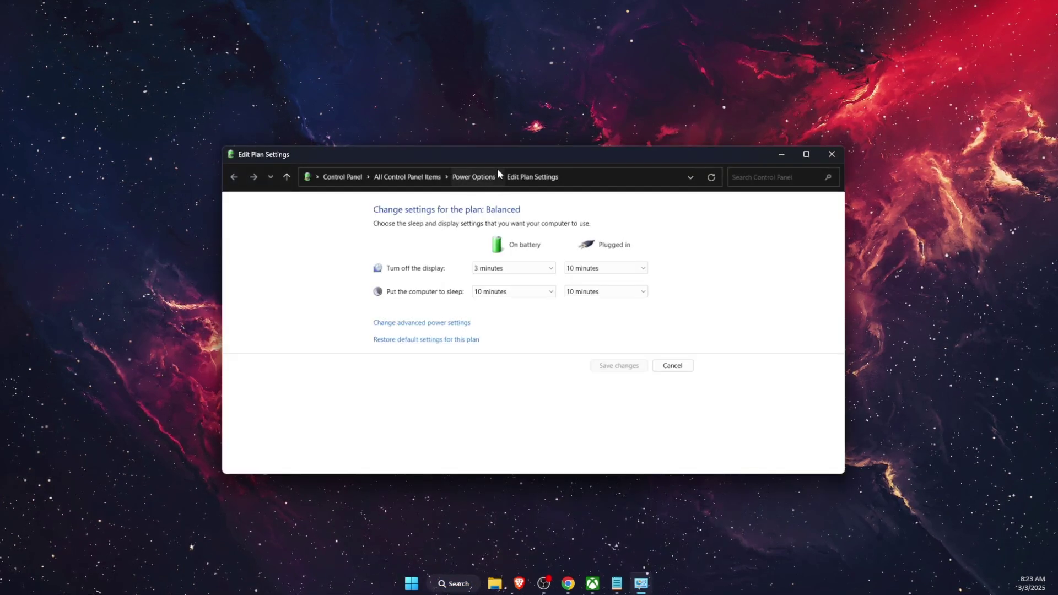
pyautogui.click(474, 177)
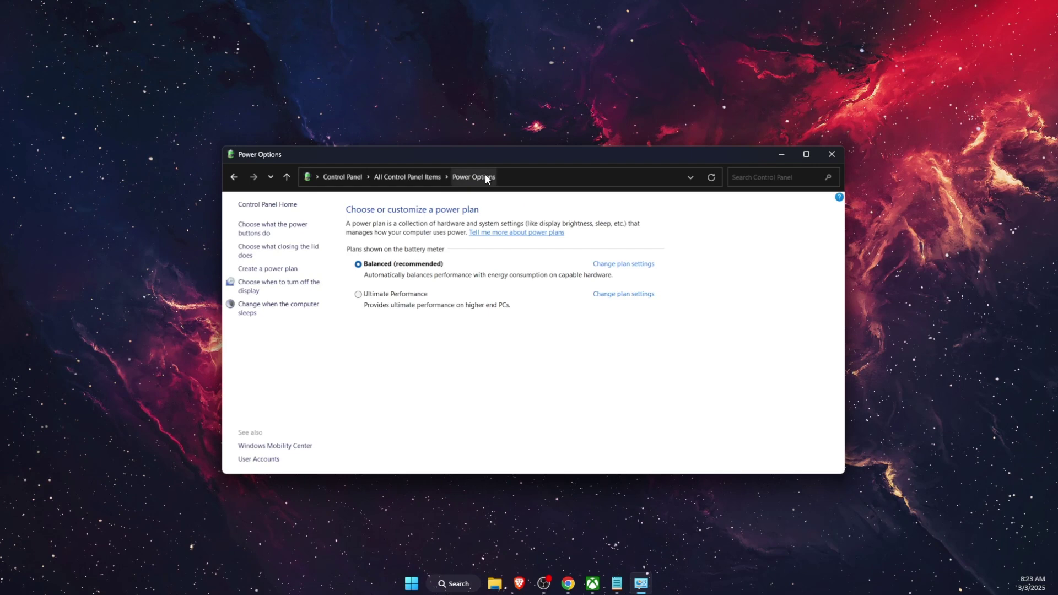
pyautogui.click(404, 302)
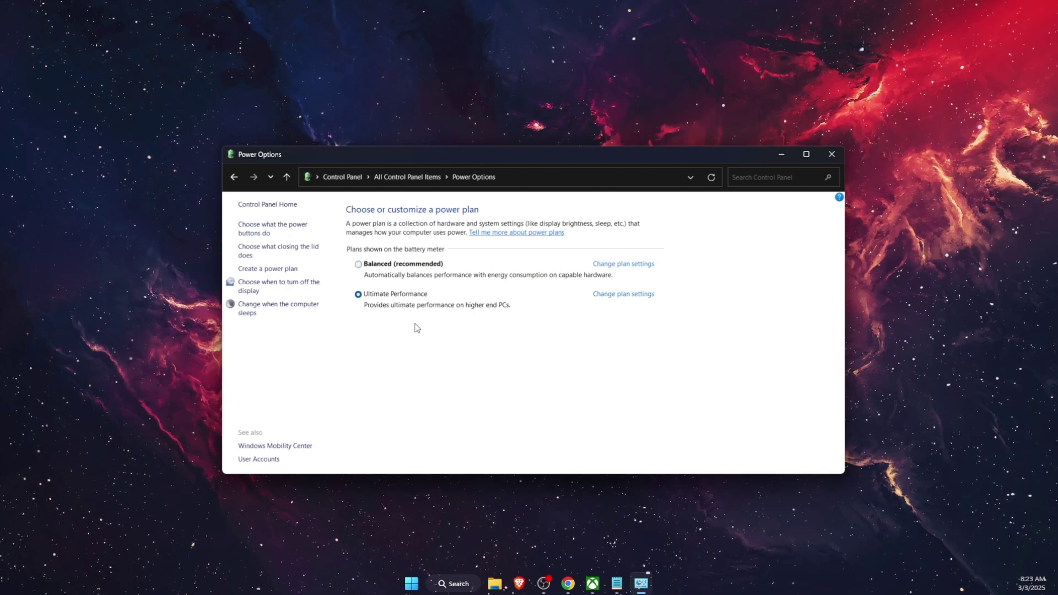
pyautogui.hotkey('alt', 'F4')
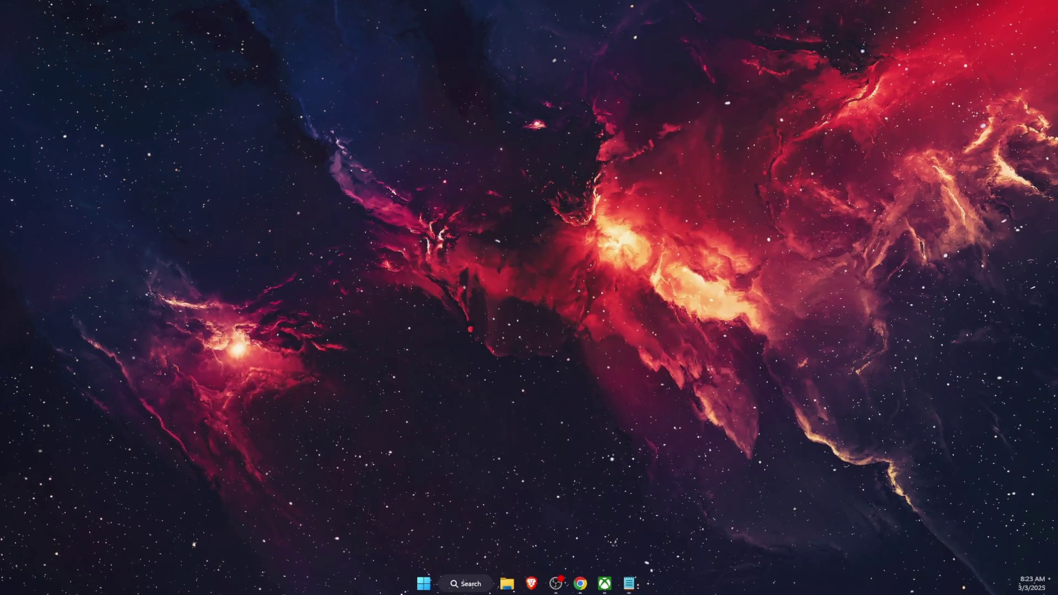
# Step: Find 'view advanced system settings' via search and bring up its Performance Options window
pyautogui.click(474, 587)
pyautogui.write('view ')
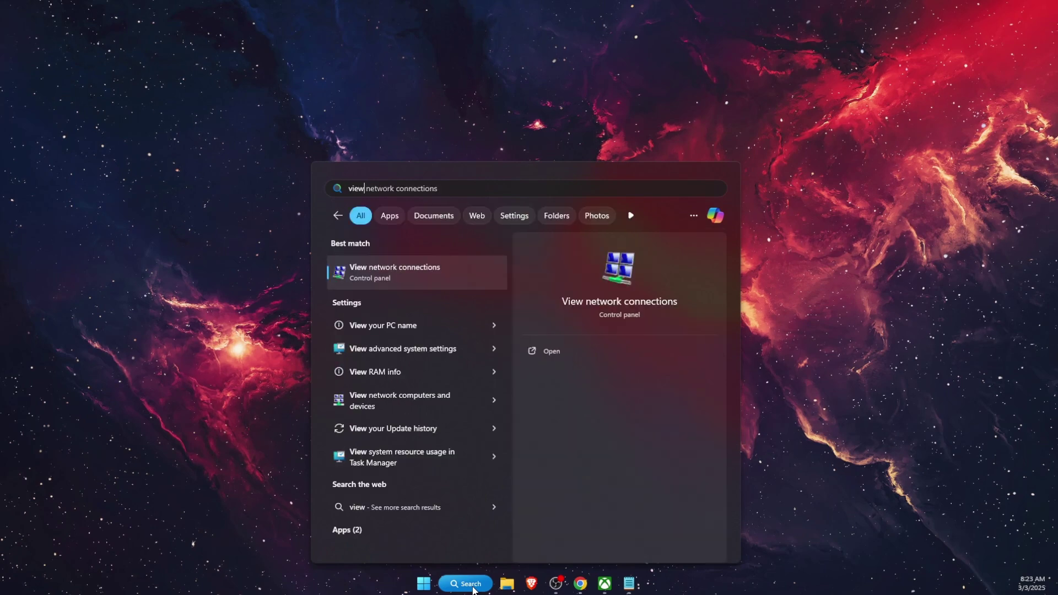
pyautogui.write('ad')
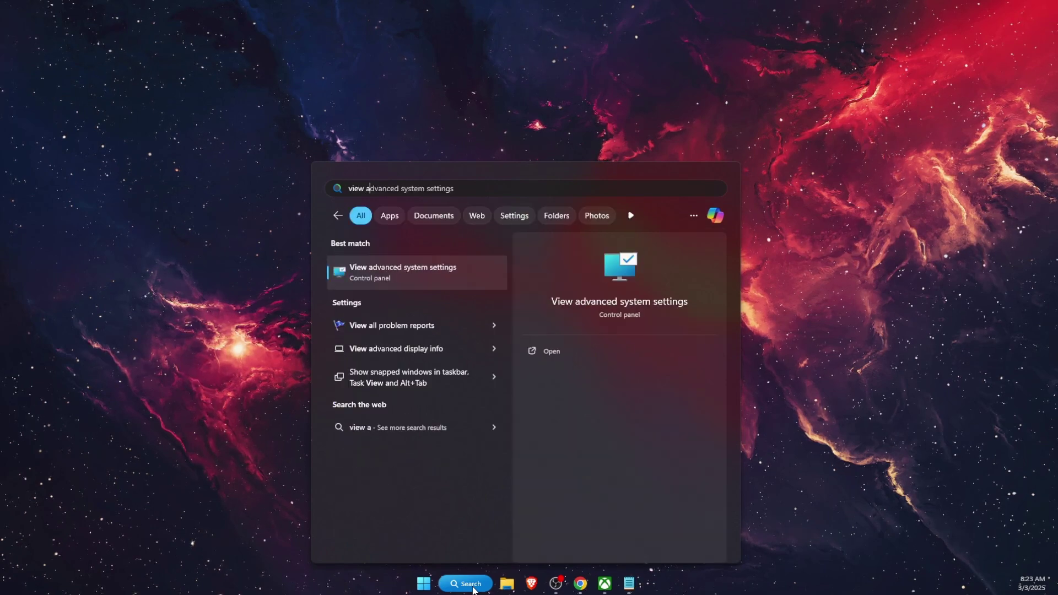
pyautogui.click(418, 288)
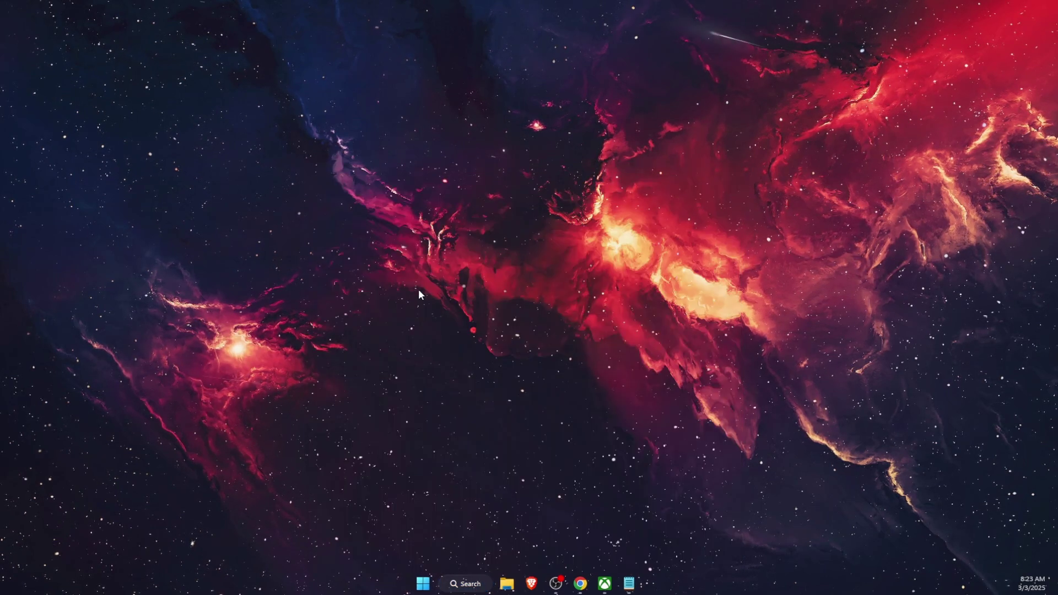
pyautogui.moveTo(246, 115); pyautogui.dragTo(472, 201)
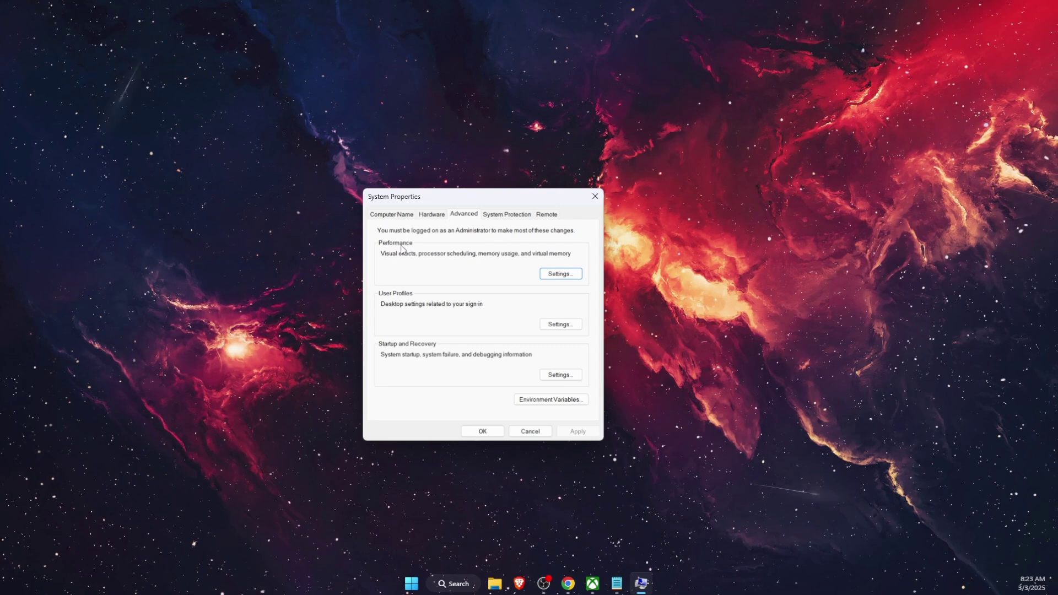
pyautogui.click(553, 275)
pyautogui.moveTo(495, 233); pyautogui.dragTo(496, 167)
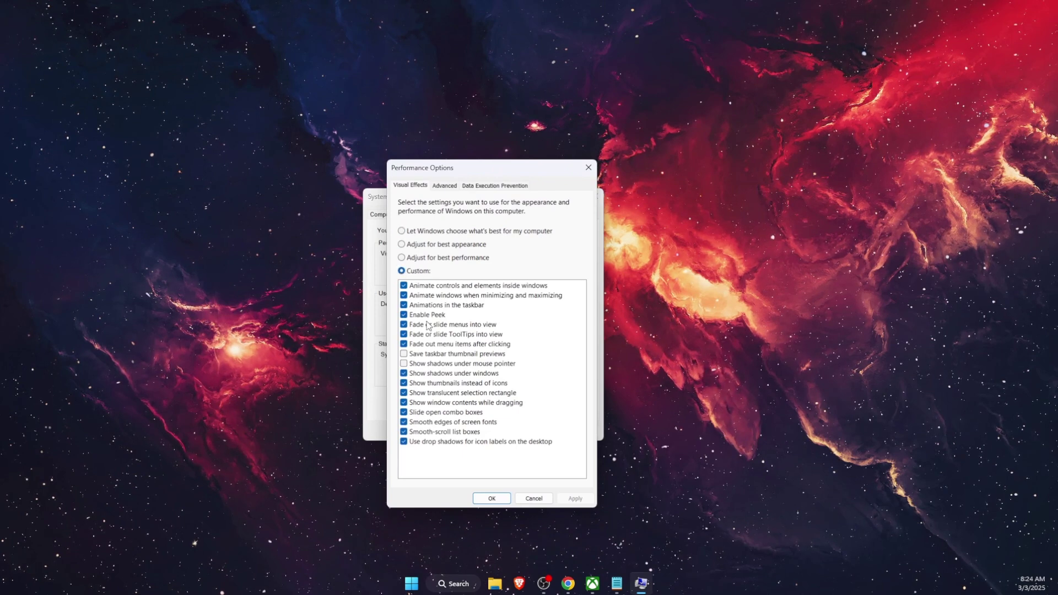
# Step: Enable Save taskbar thumbnail previews and Show thumbnails instead of icons, with pointer shadows off
pyautogui.click(404, 355)
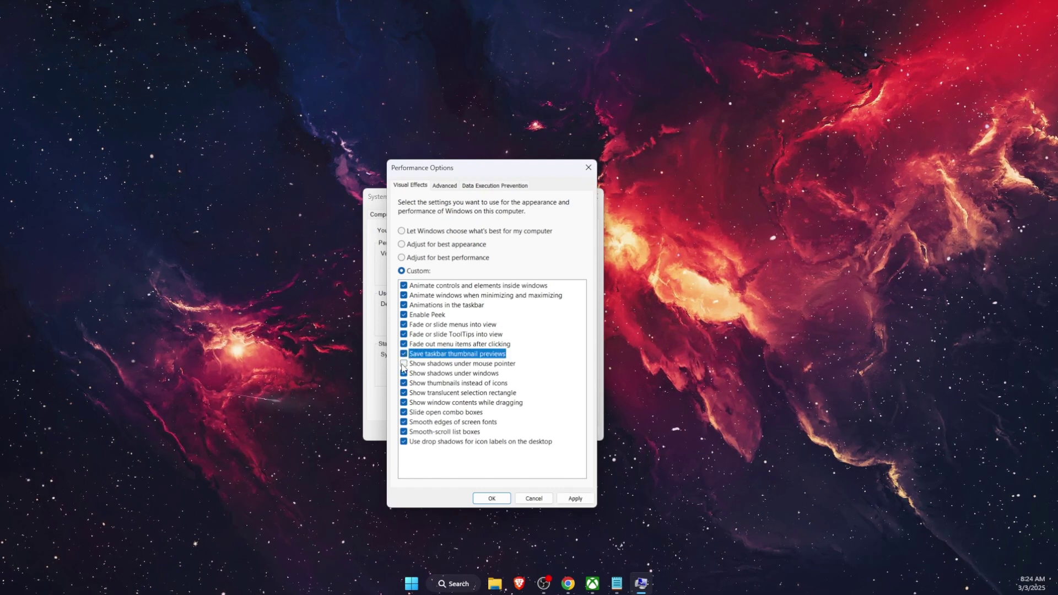
pyautogui.click(403, 365)
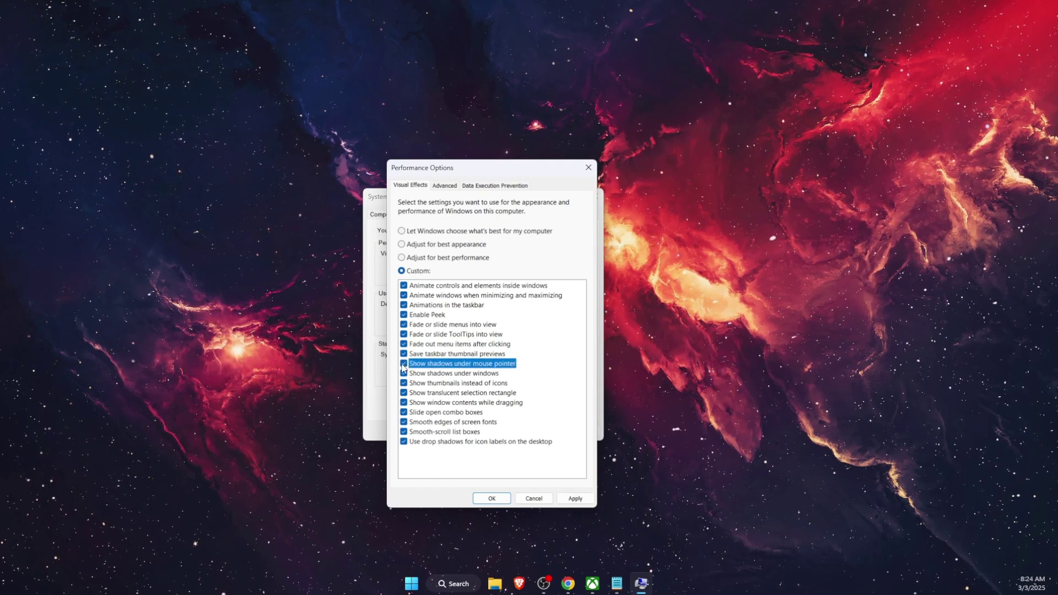
pyautogui.click(490, 355)
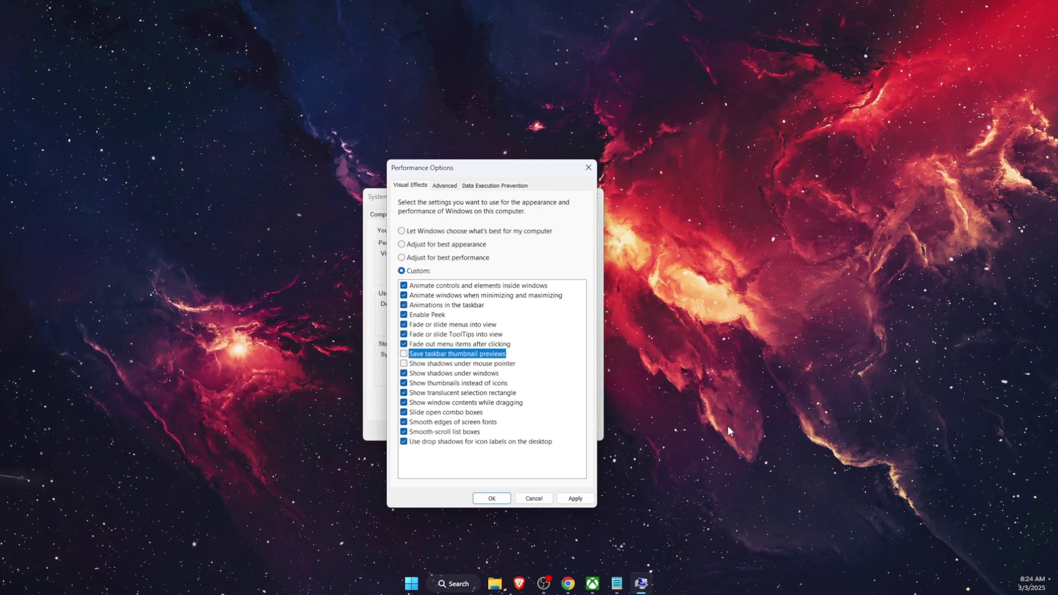
pyautogui.click(456, 384)
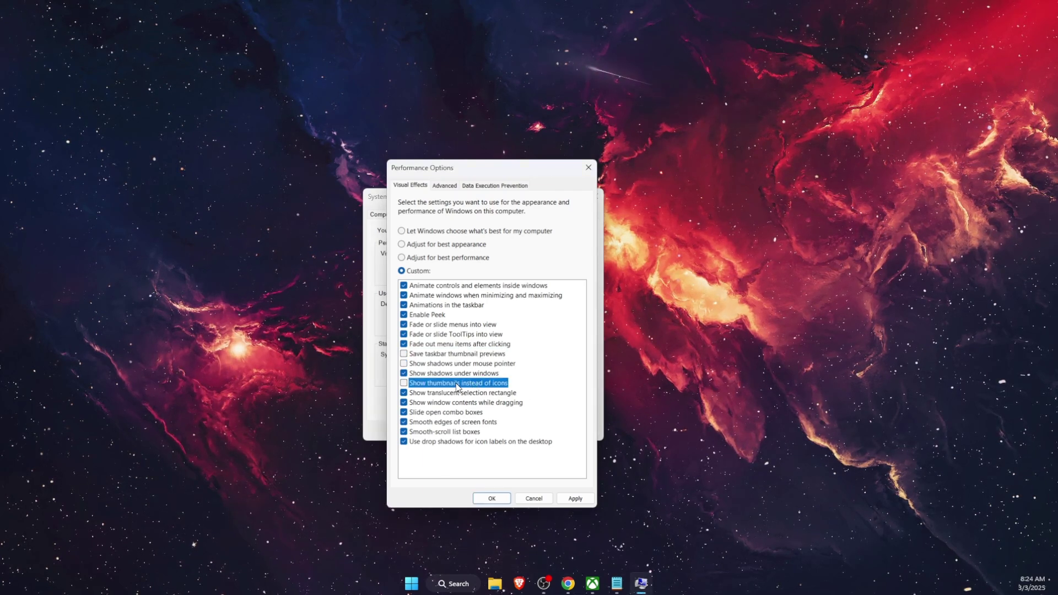
pyautogui.click(403, 383)
pyautogui.click(768, 457)
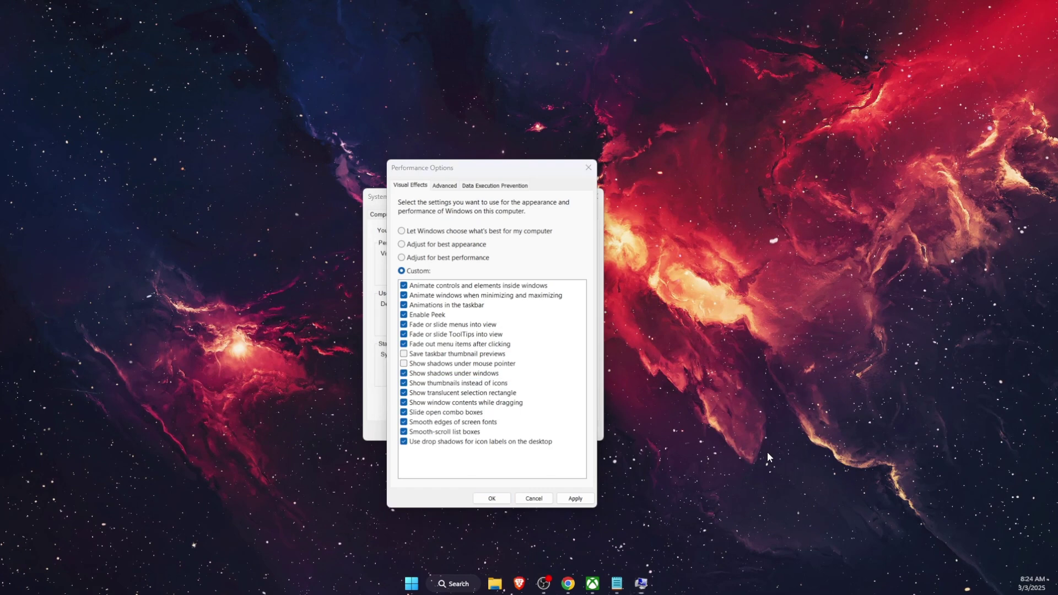
pyautogui.click(470, 354)
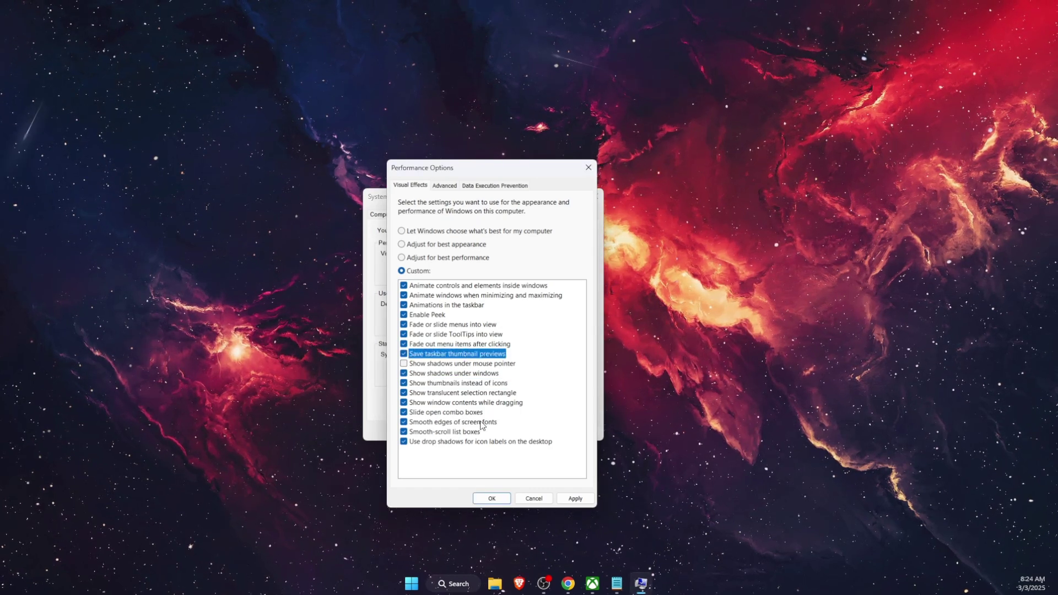